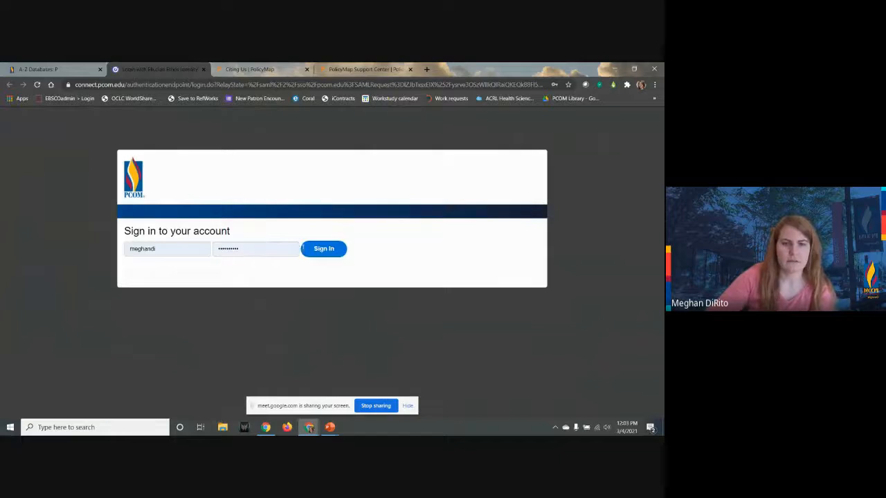
- Sign in to the account with a Duo push approval and dismiss the welcome message for the new PolicyMap
left_click(322, 248)
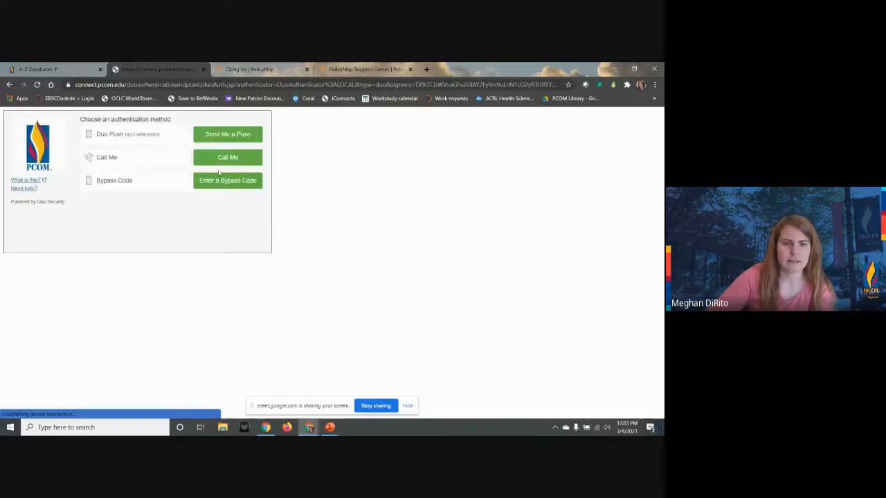
left_click(234, 134)
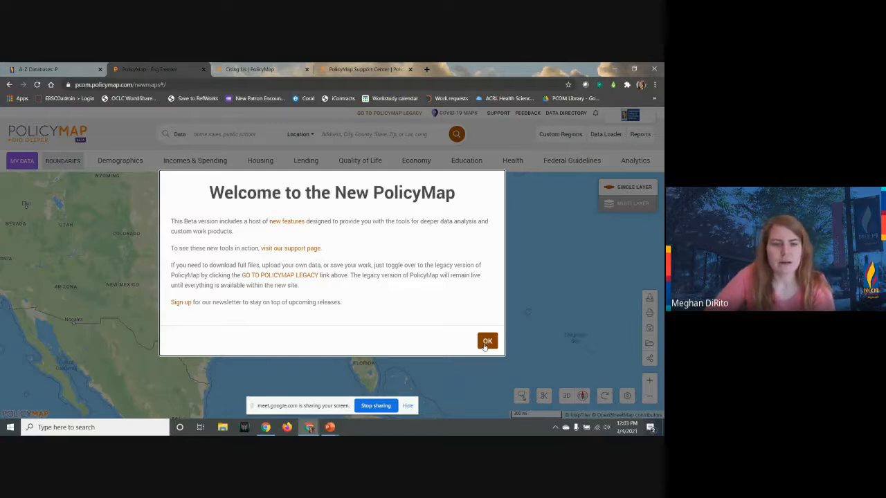
left_click(487, 343)
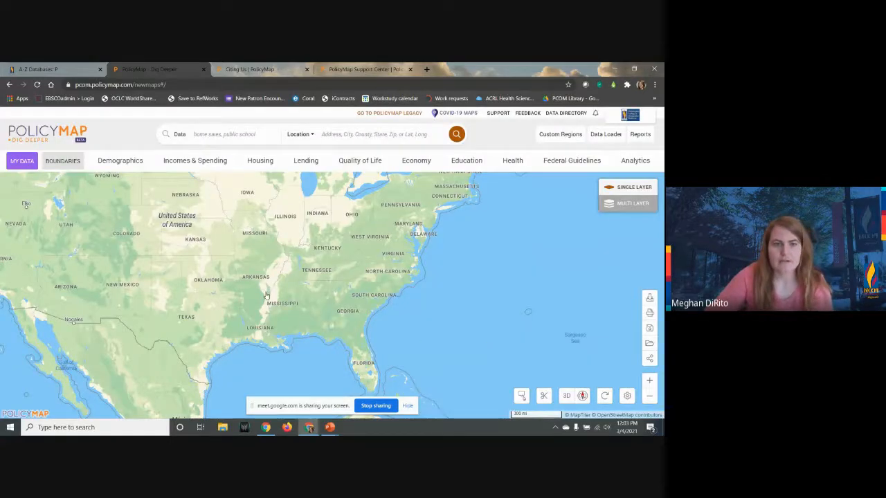
- Preview the Light and Satellite base maps, set the base map to Terrain, and leave the base map settings
left_click_drag(350, 335, 418, 367)
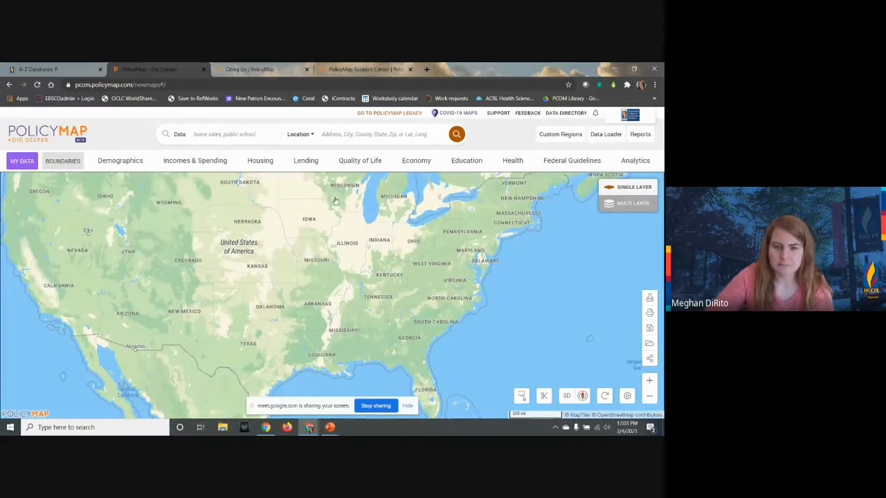
left_click(331, 135)
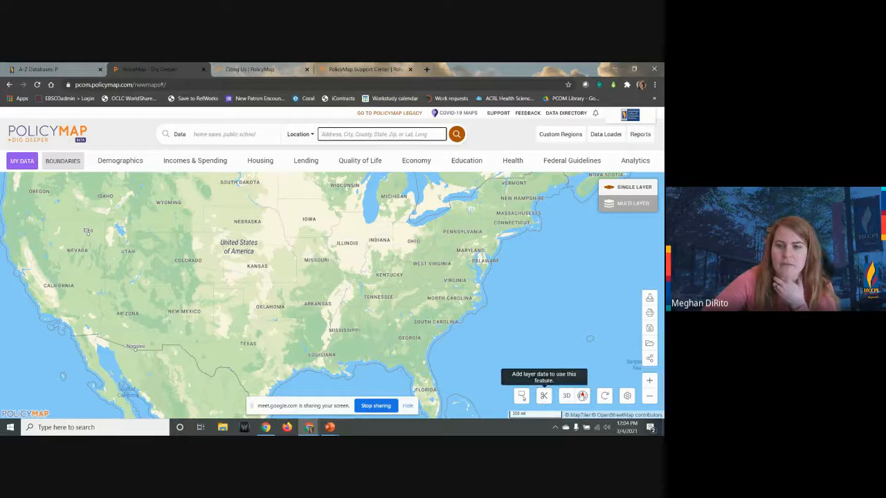
left_click(627, 396)
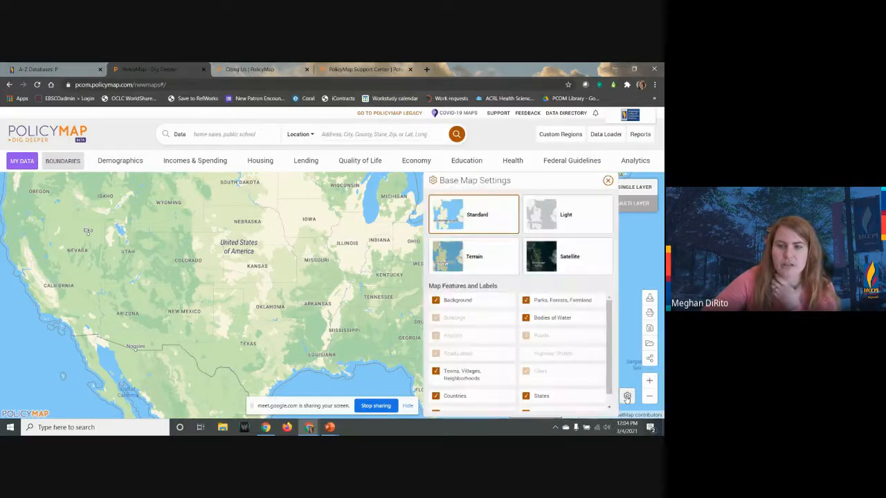
left_click(564, 224)
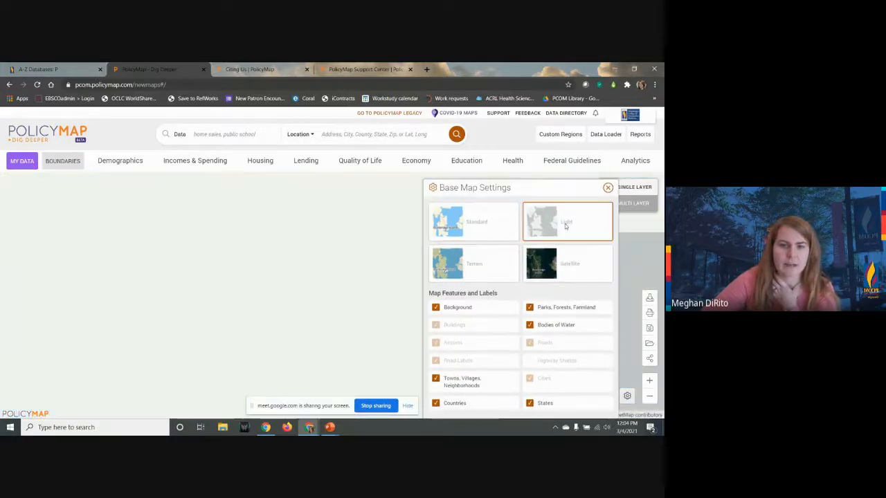
left_click(488, 263)
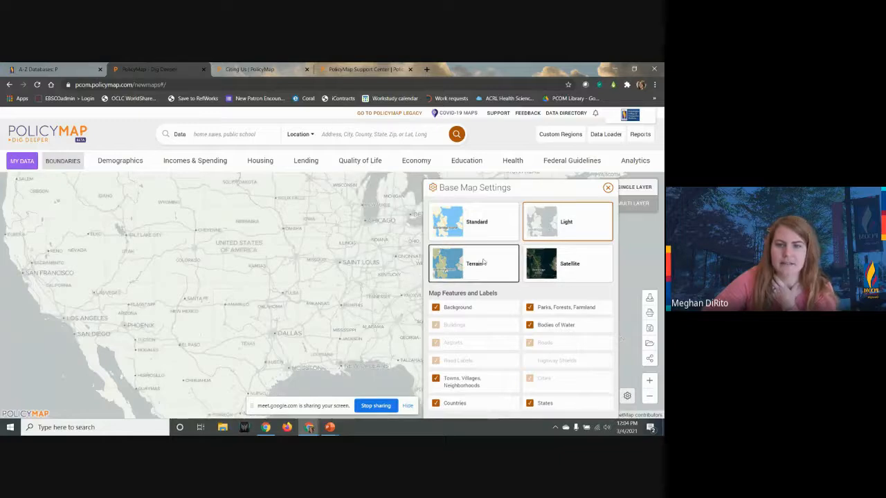
left_click(551, 263)
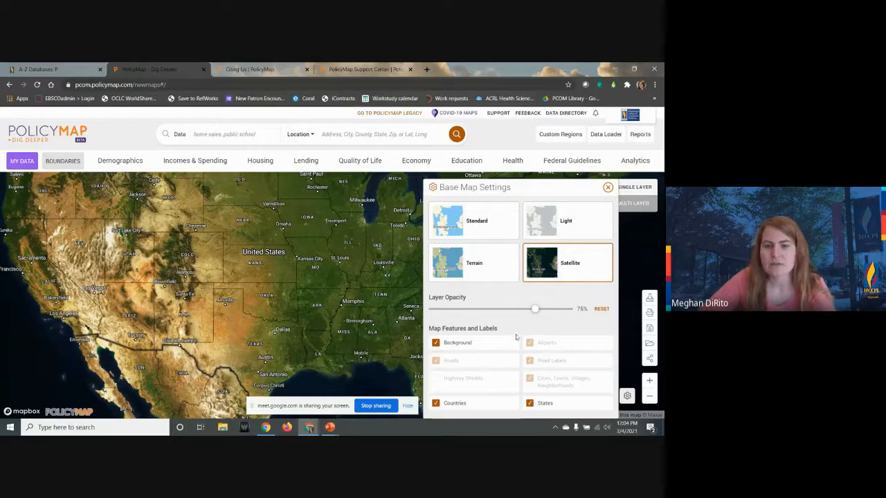
left_click(489, 272)
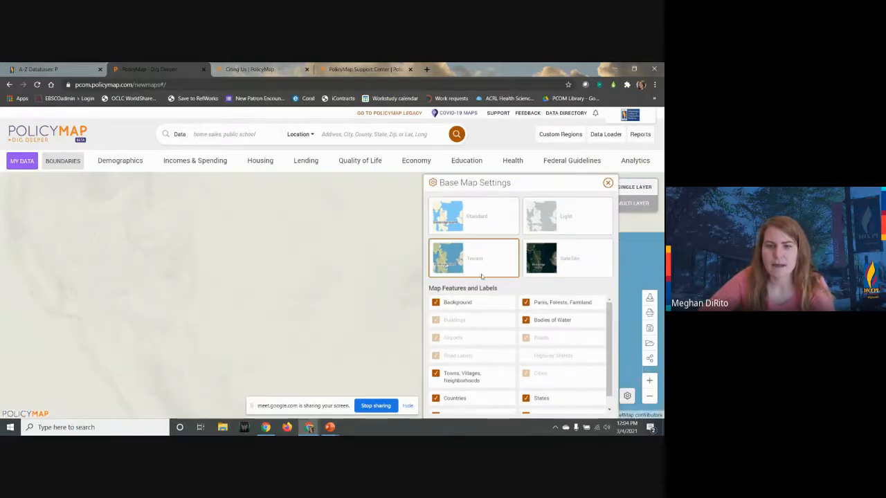
left_click_drag(390, 308, 303, 280)
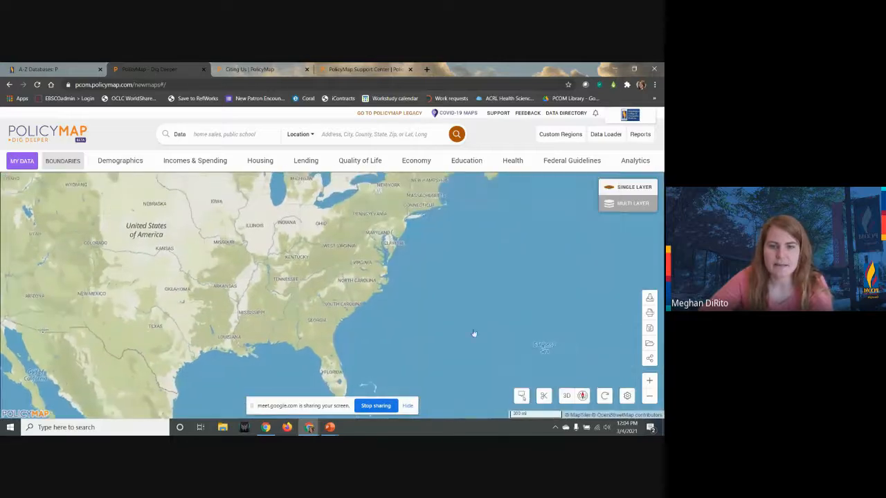
- Locate the city of Atlanta, GA on the map and remove its boundary outline
left_click(345, 133)
type("atl")
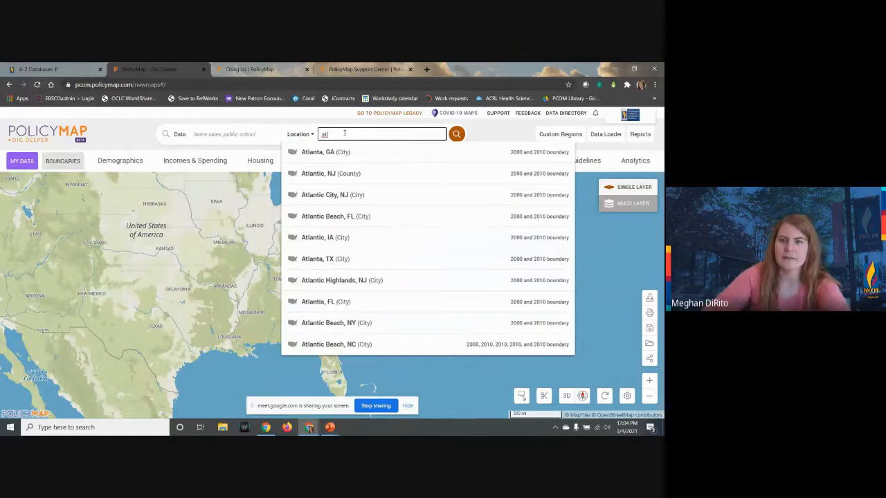
left_click(340, 151)
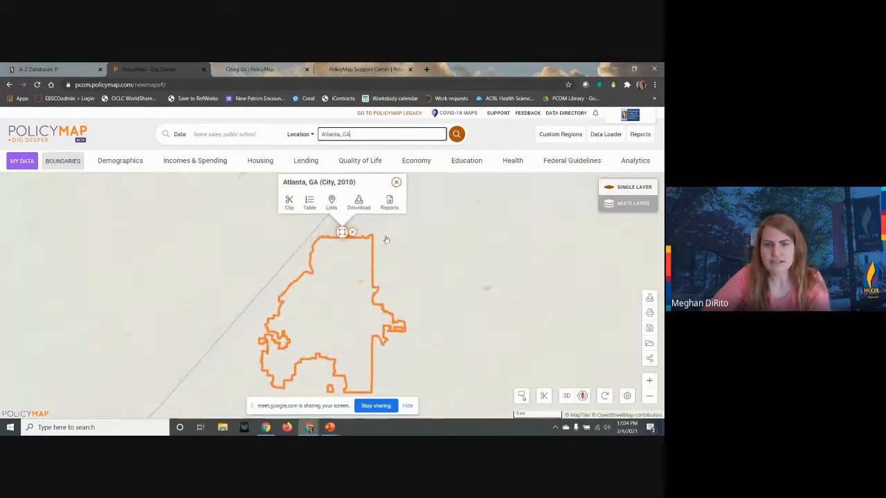
left_click(396, 182)
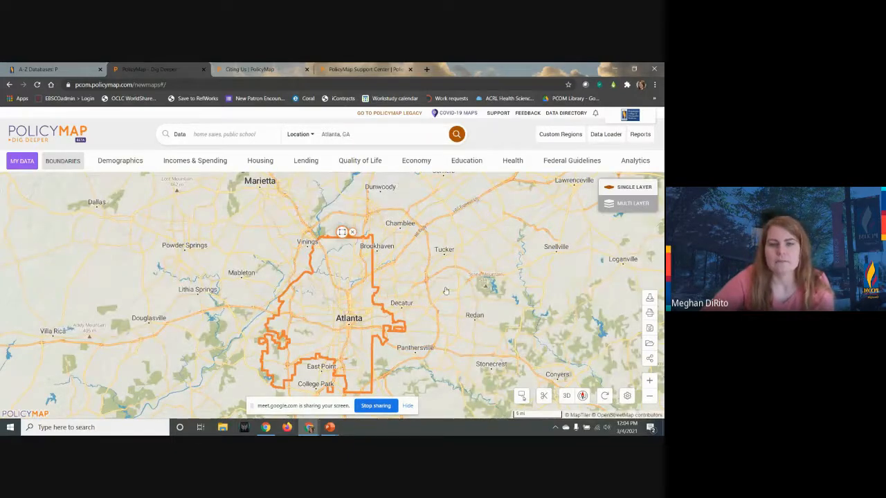
left_click_drag(446, 291, 451, 272)
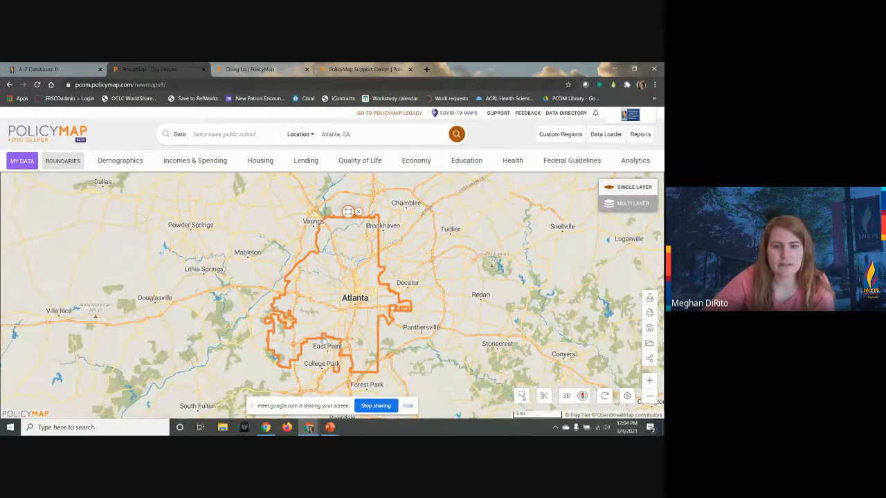
left_click(357, 212)
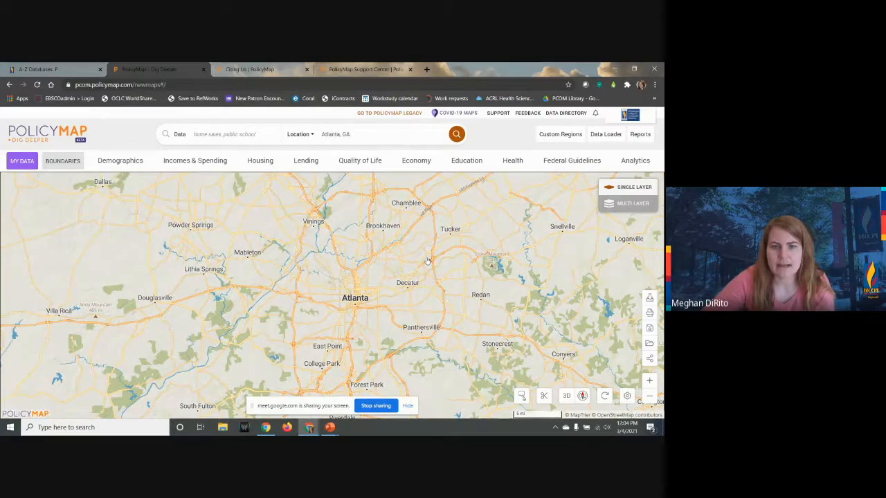
left_click_drag(434, 261, 419, 256)
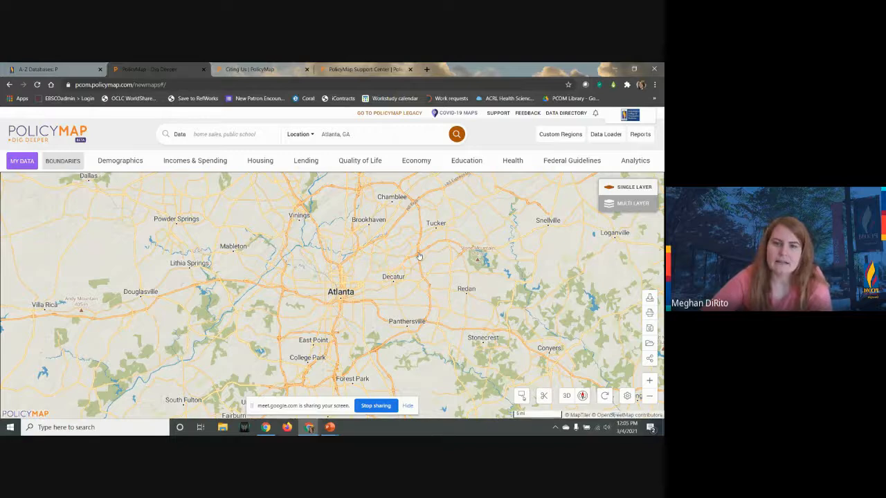
left_click_drag(403, 229, 399, 272)
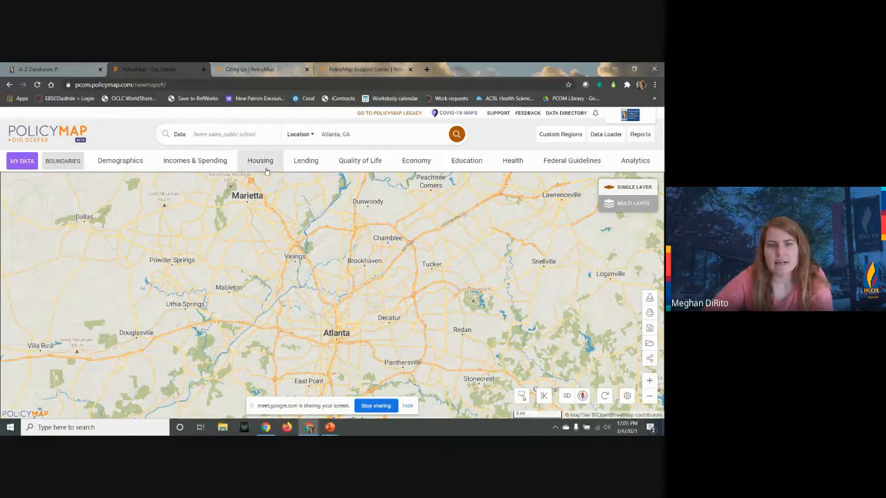
- Switch the map to multi-layer mode and add the demographic layer for people with disabilities aged 65 or older
left_click(632, 205)
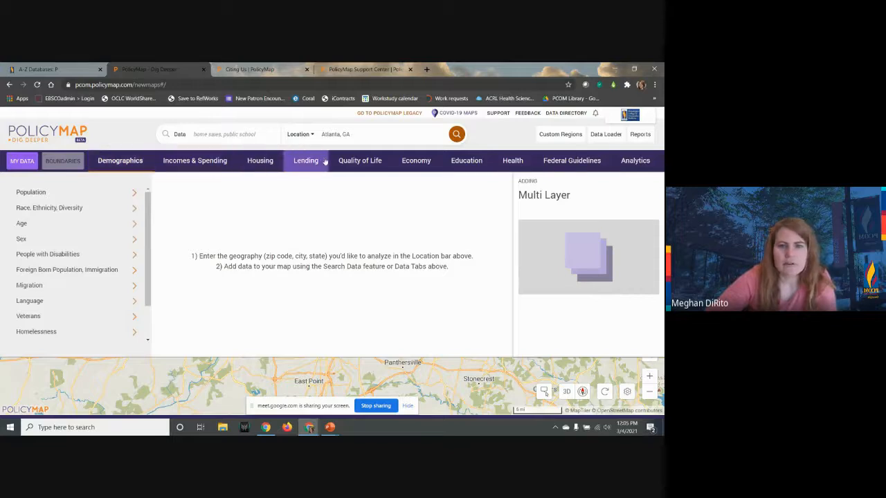
left_click(207, 163)
left_click(266, 162)
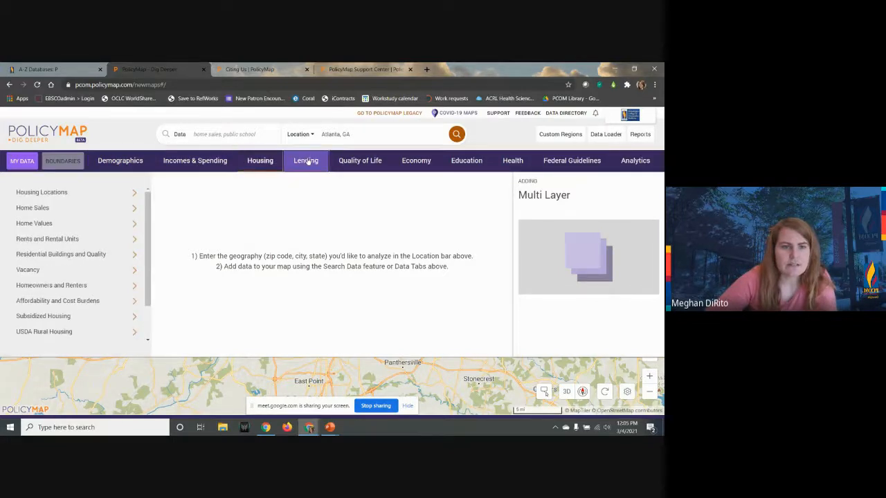
left_click(307, 160)
left_click(131, 162)
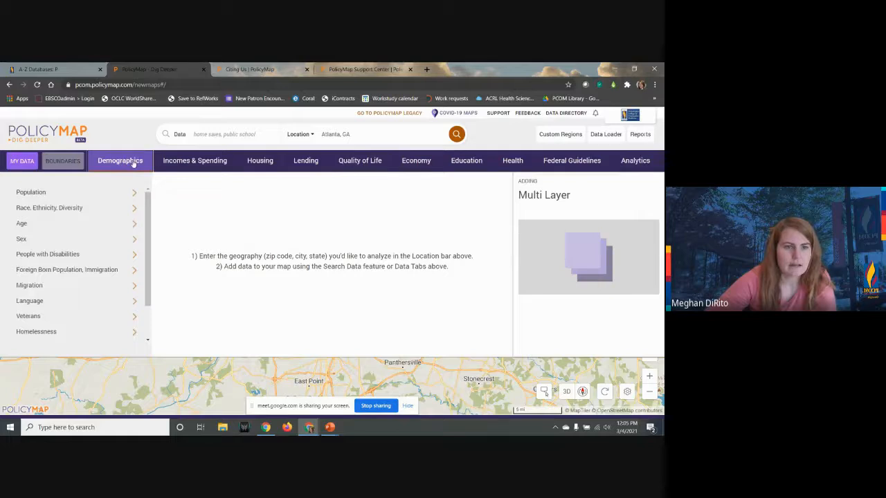
mouse_move(89, 257)
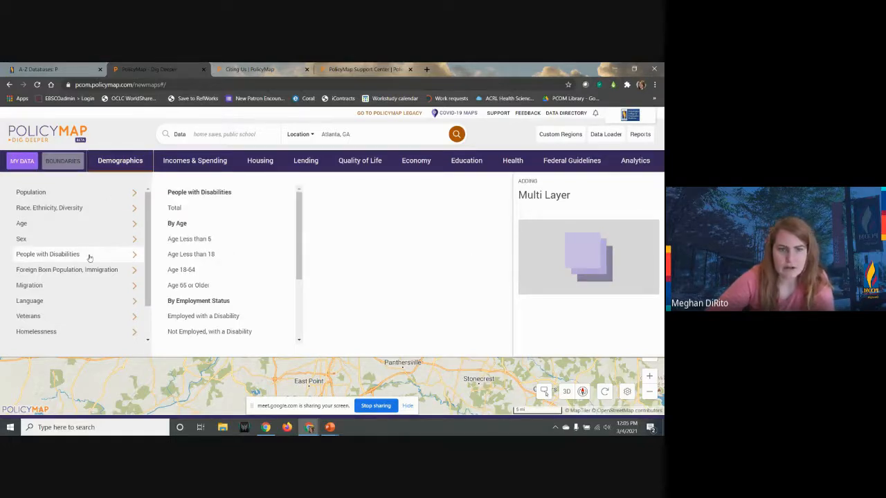
left_click(188, 285)
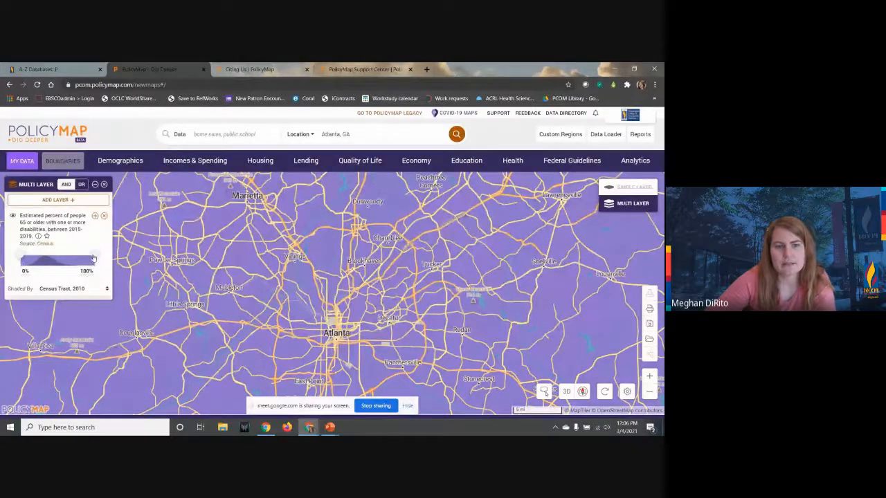
- Limit the 65-or-older disability layer to 40–100% and check the details of a shaded census tract near Lithia Springs
left_click_drag(13, 258, 50, 257)
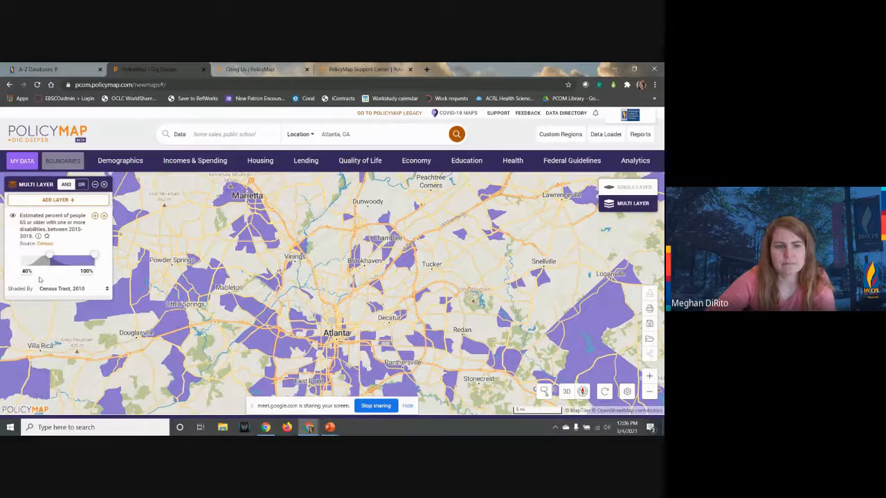
left_click(200, 283)
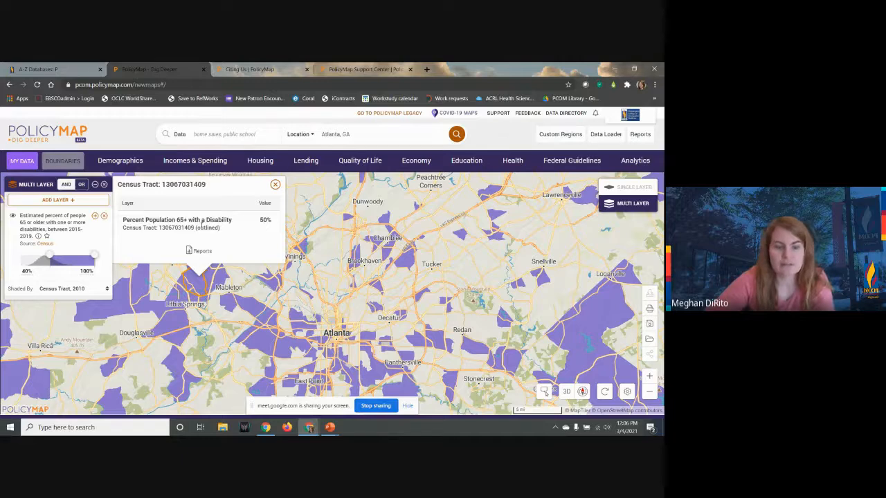
left_click(275, 186)
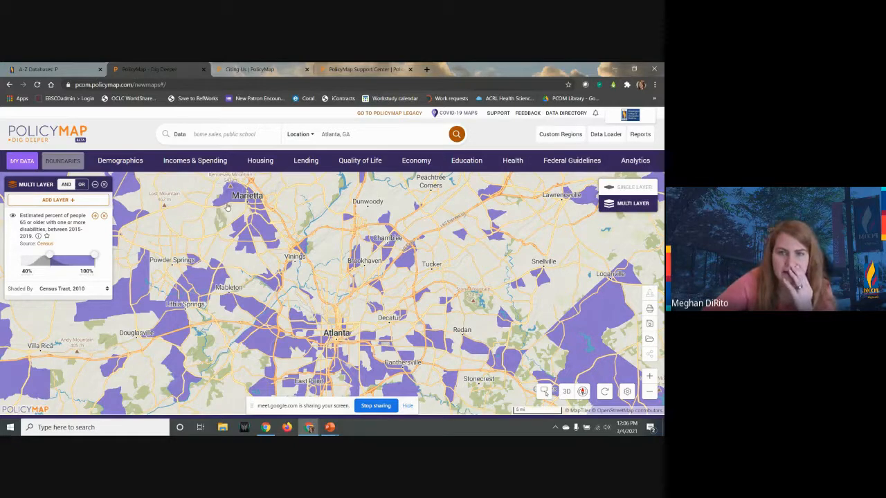
- Add a second layer from the poverty data by veteran status: Veterans with a Disability in Poverty
left_click(120, 160)
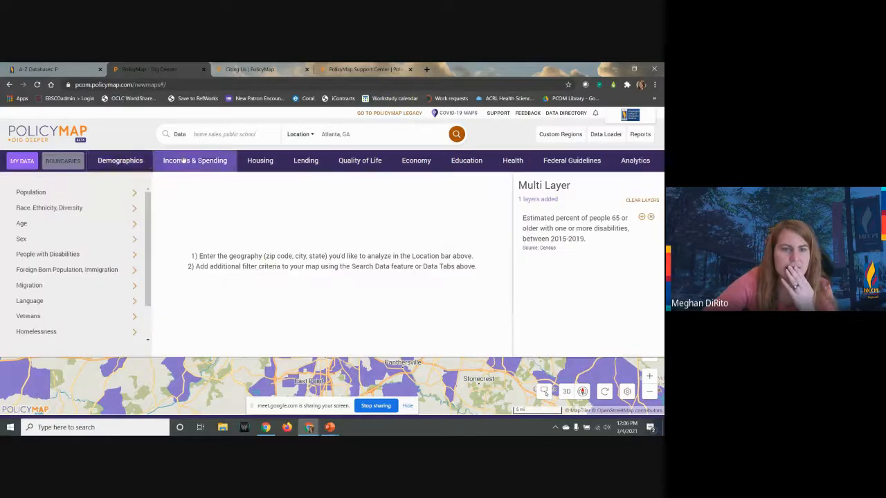
left_click(184, 160)
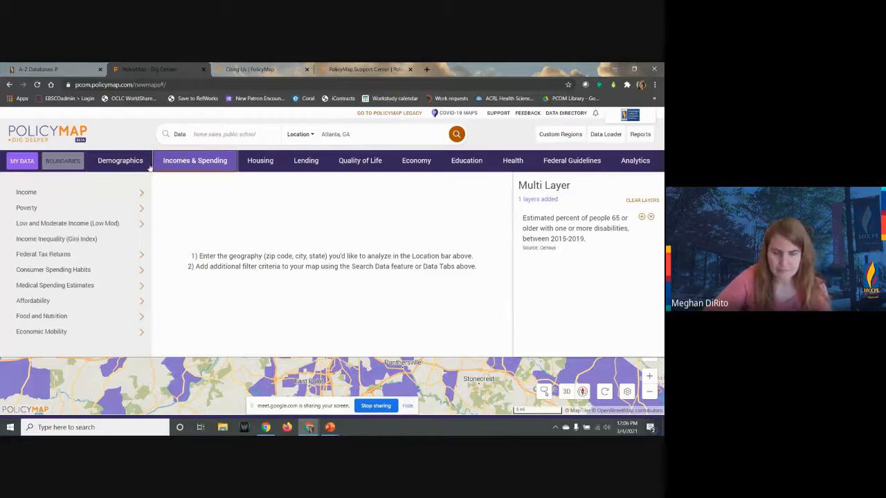
left_click(65, 210)
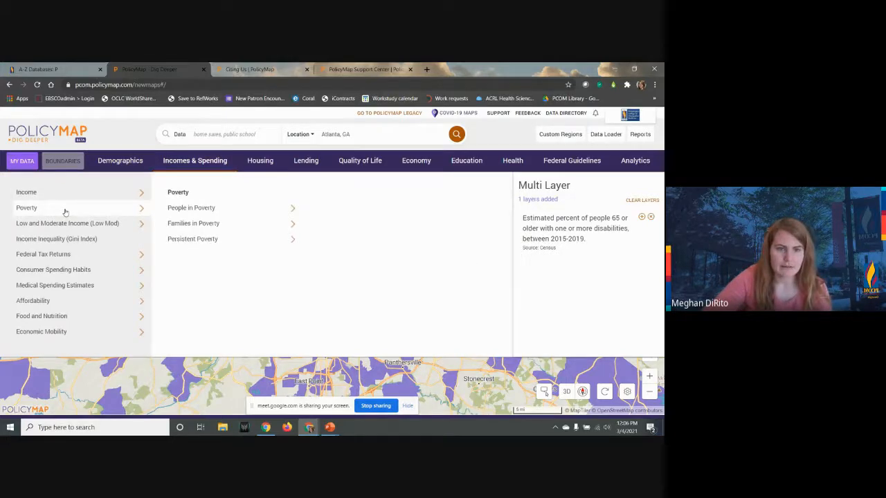
left_click(175, 211)
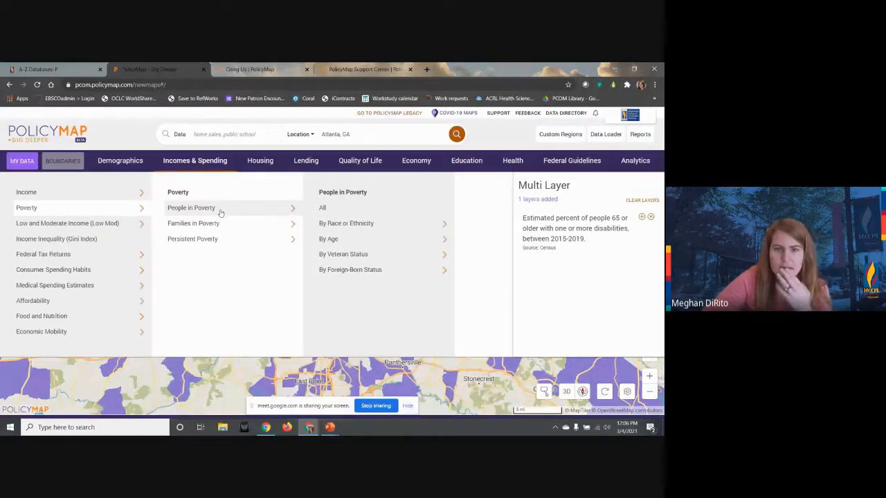
left_click(354, 258)
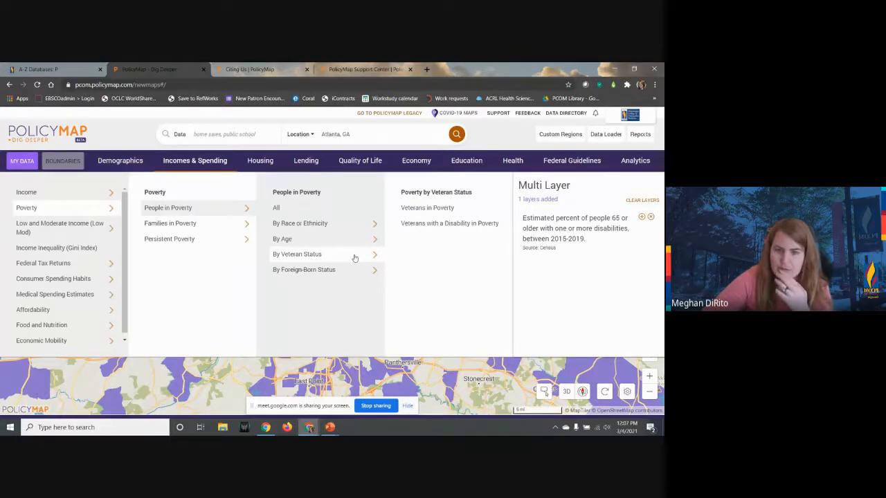
left_click(461, 226)
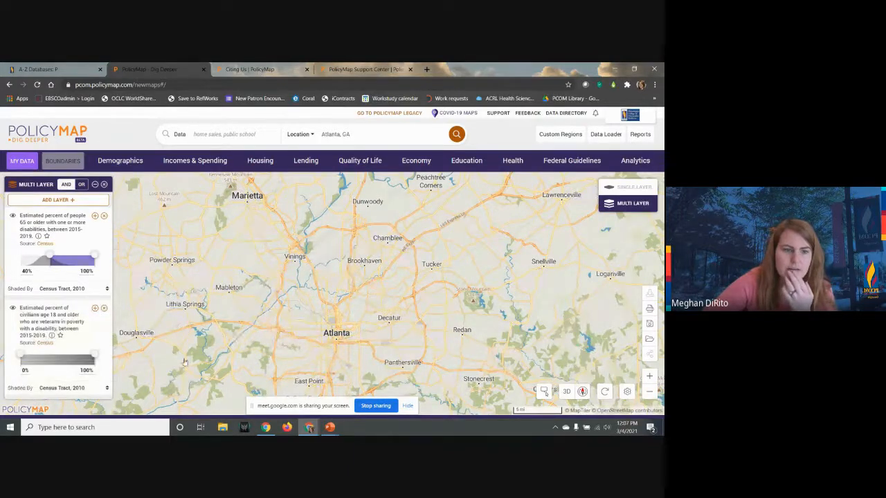
left_click(336, 313)
left_click(411, 186)
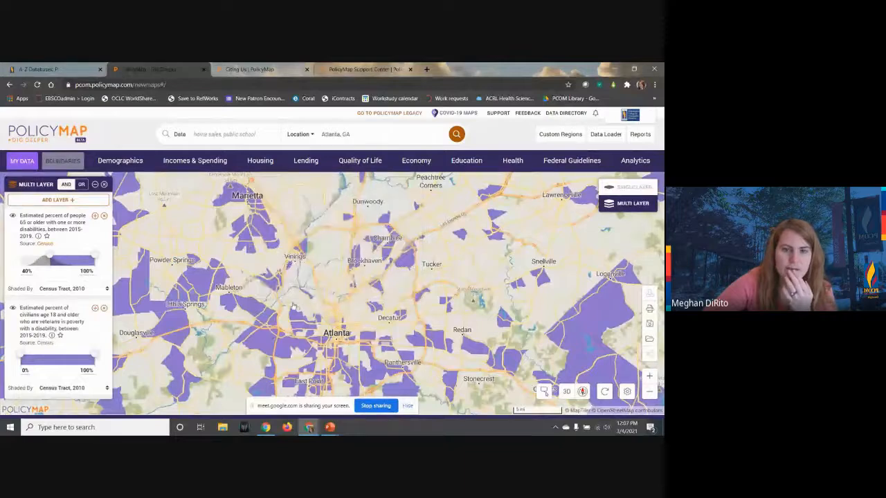
- Try a 20% minimum on the disabled veterans in poverty layer, and reduce the minimum to 2%
left_click(32, 359)
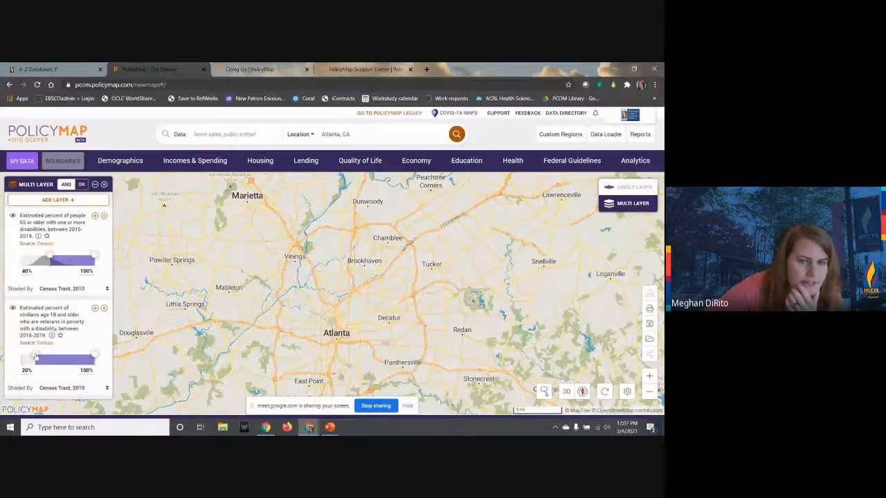
left_click_drag(36, 357, 23, 355)
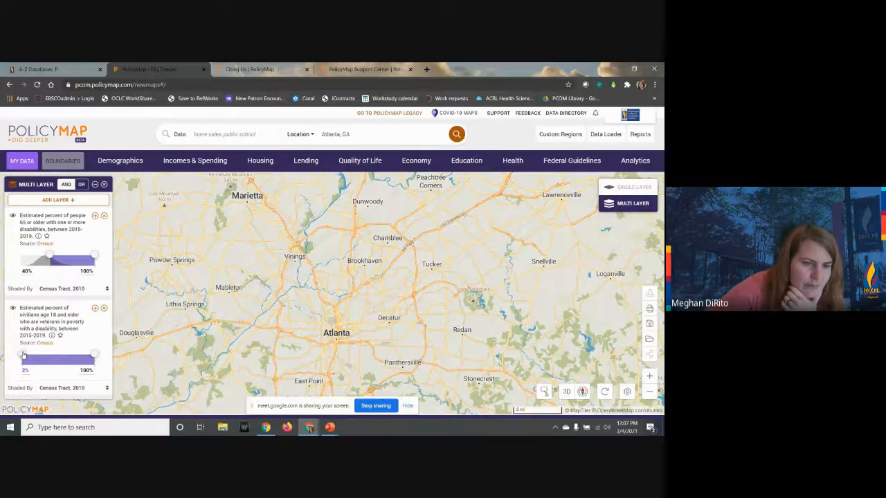
- Lower the minimum of the disabled veterans in poverty layer to 1%
right_click(23, 355)
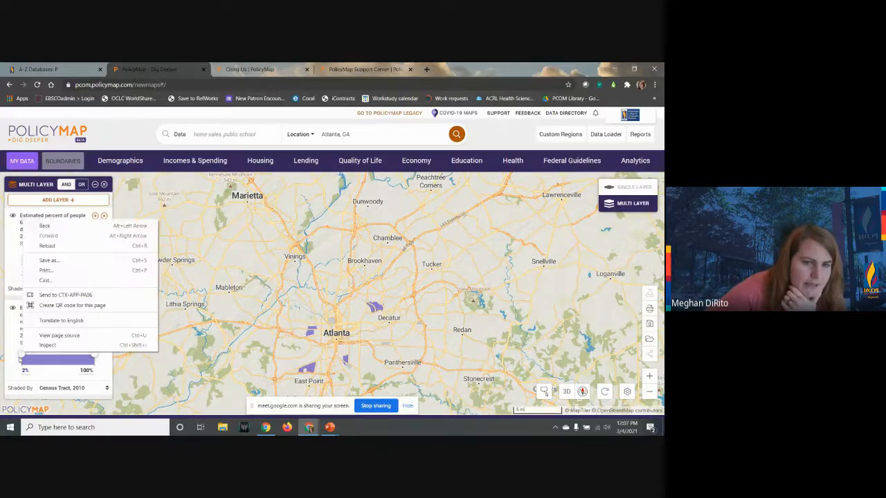
left_click(19, 360)
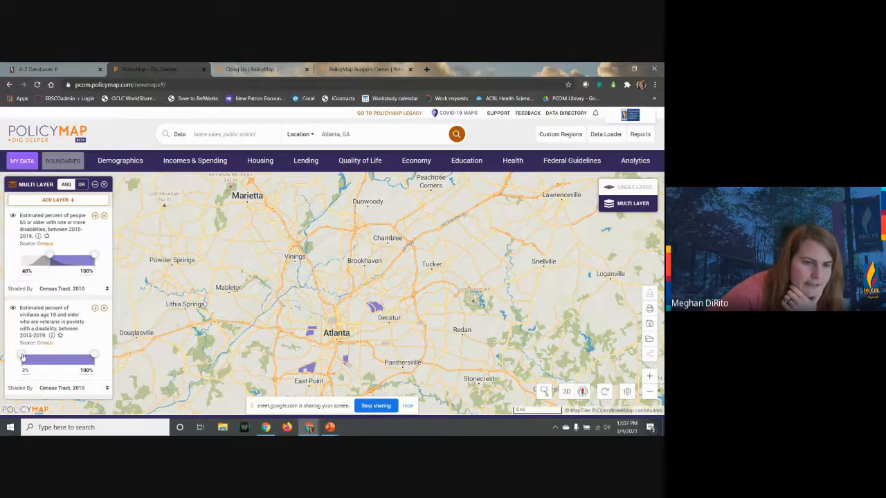
left_click_drag(23, 357, 22, 357)
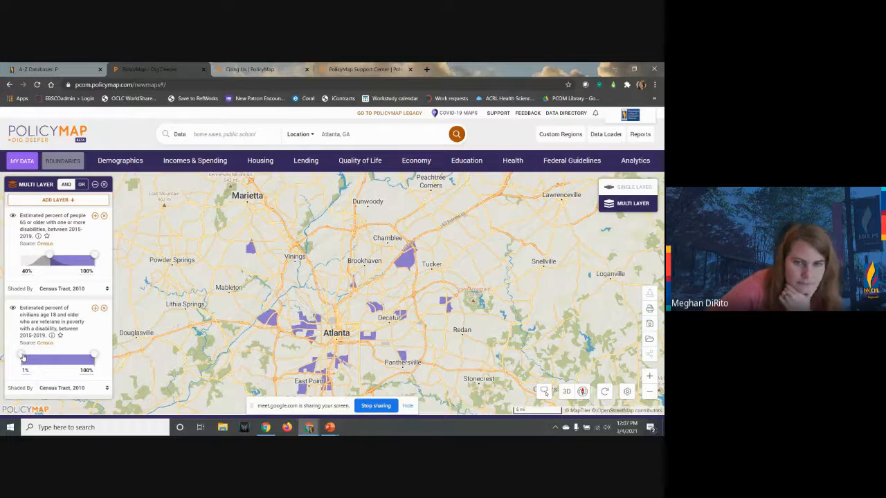
- Check both layer values for the shaded census tract west of Atlanta, and close its details
left_click(651, 378)
left_click_drag(397, 345, 447, 309)
left_click_drag(438, 262, 410, 303)
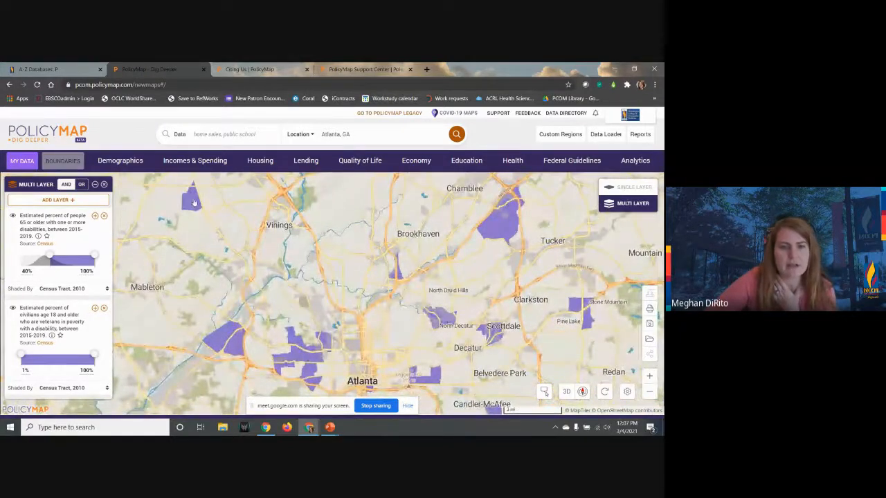
left_click(224, 342)
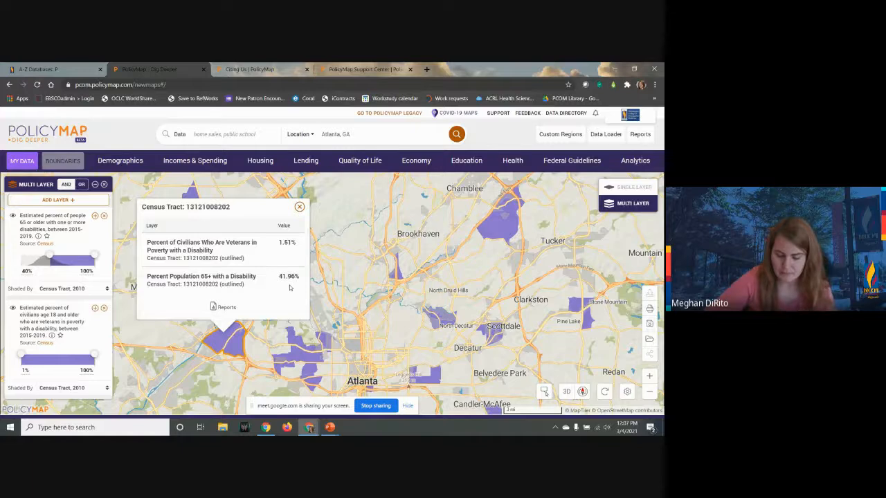
left_click(299, 208)
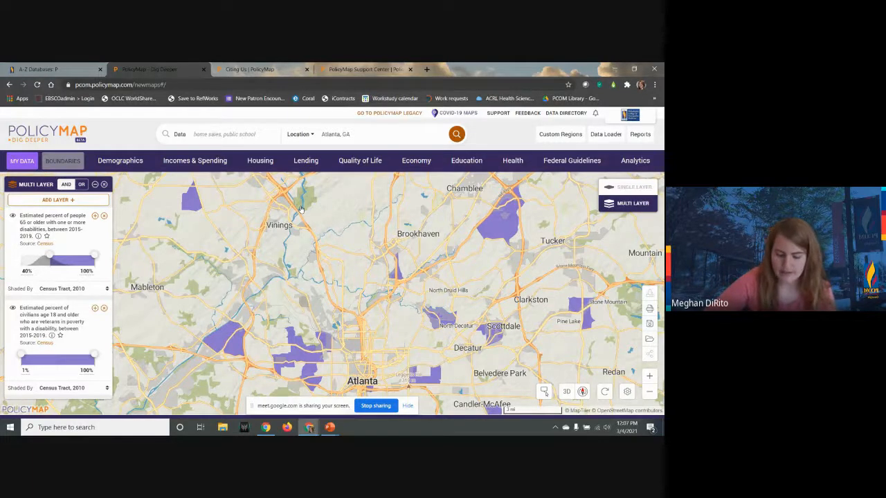
- Add the Hospitals points from the health facility locations data to the map
left_click(512, 160)
mouse_move(104, 207)
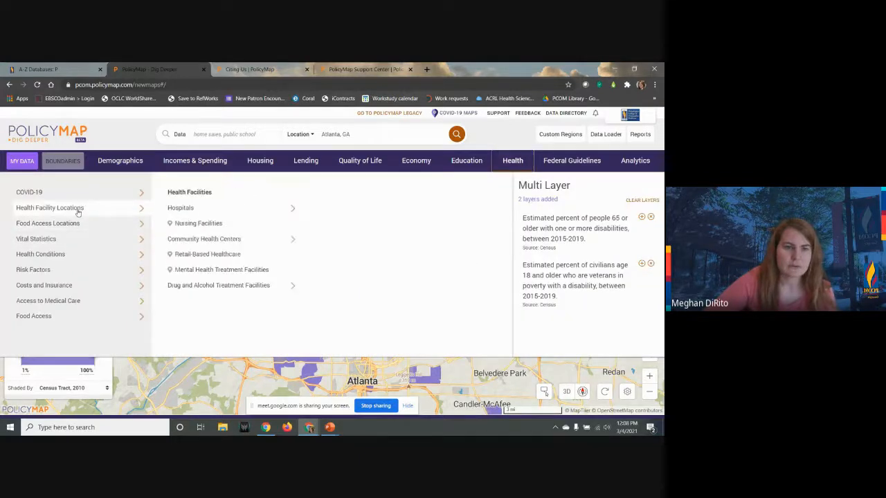
mouse_move(187, 207)
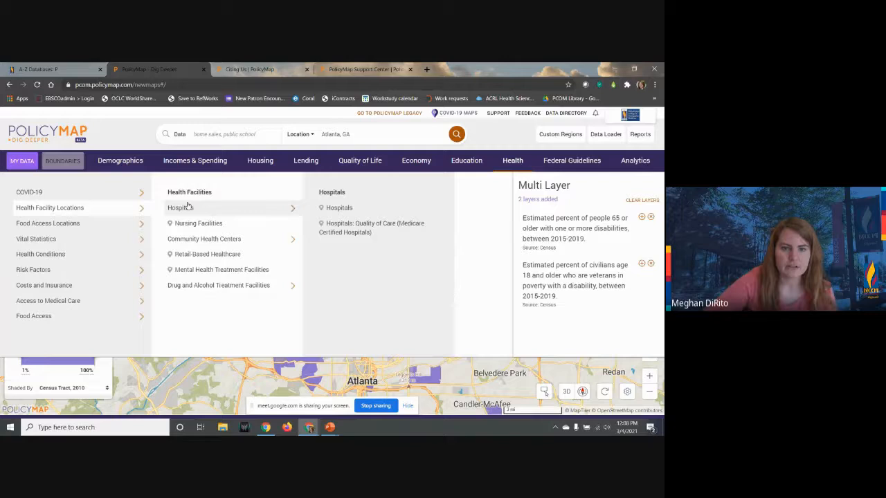
left_click(339, 208)
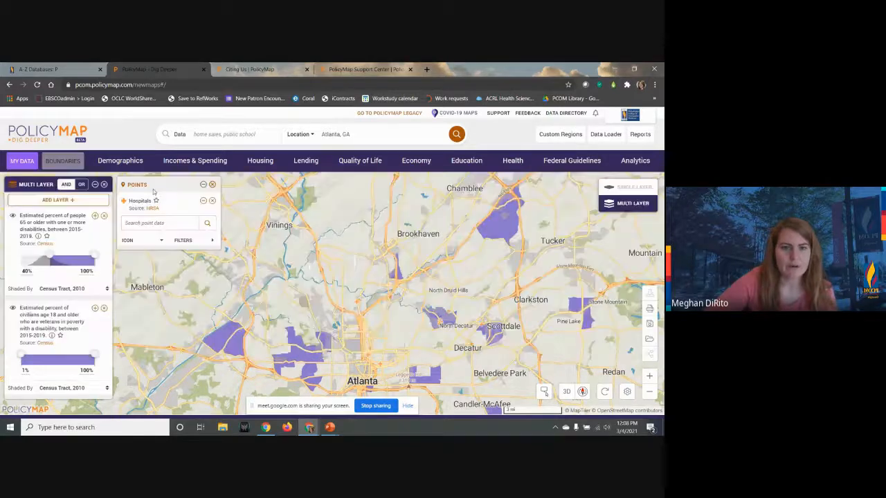
- Change the hospital icon color to red and look over the hospital locations around the shaded Atlanta tracts
left_click_drag(276, 265, 361, 209)
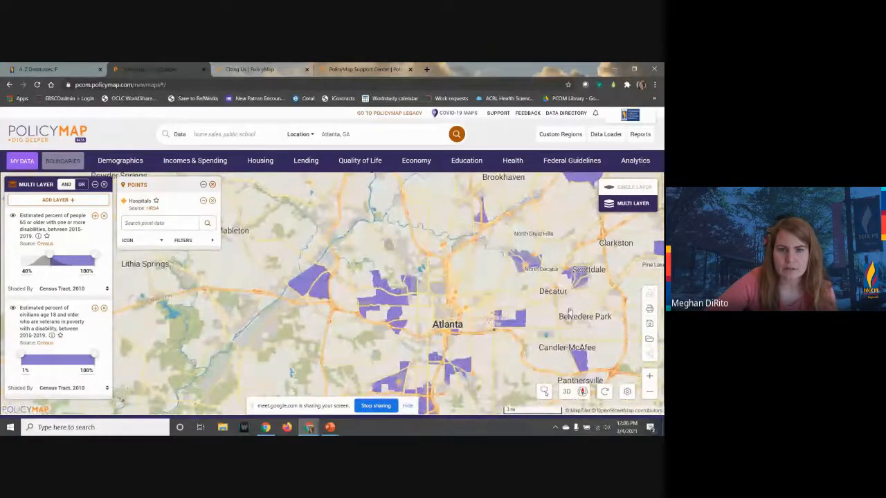
left_click(650, 375)
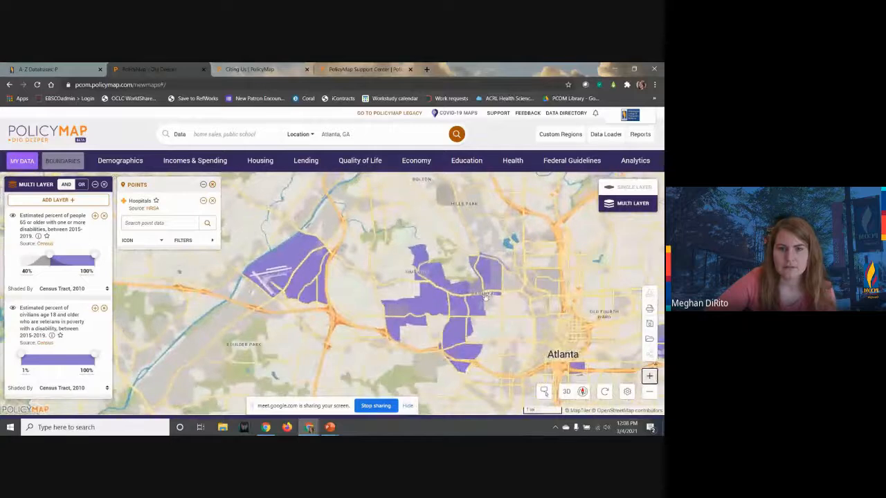
mouse_move(444, 304)
left_mouse_down()
mouse_move(360, 320)
mouse_move(412, 289)
mouse_move(427, 306)
left_mouse_up()
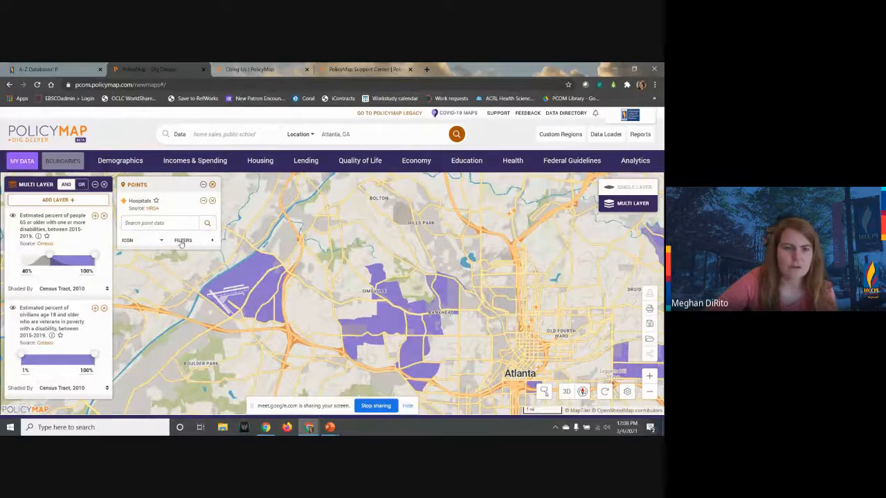
left_click(142, 243)
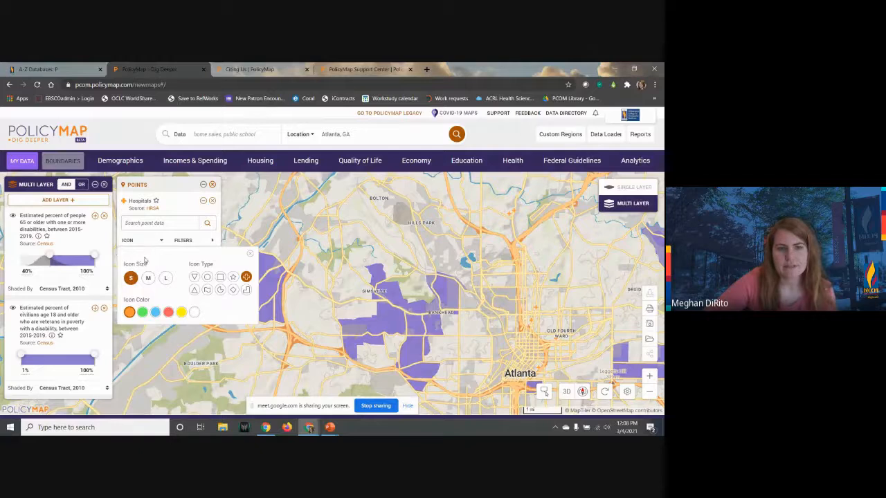
left_click(168, 312)
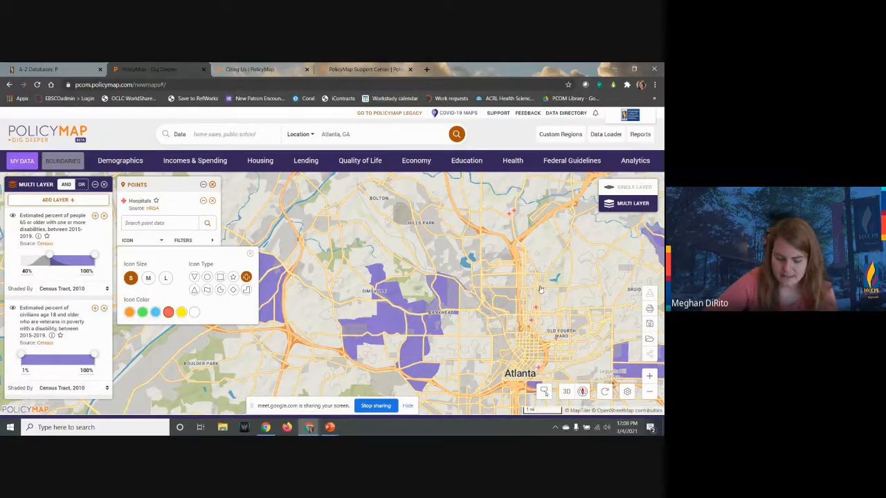
left_click_drag(402, 230, 443, 219)
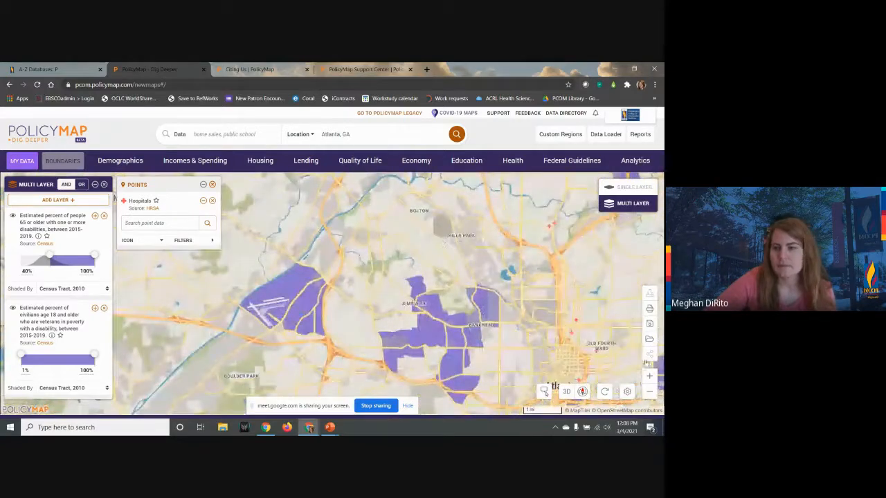
left_click(652, 392)
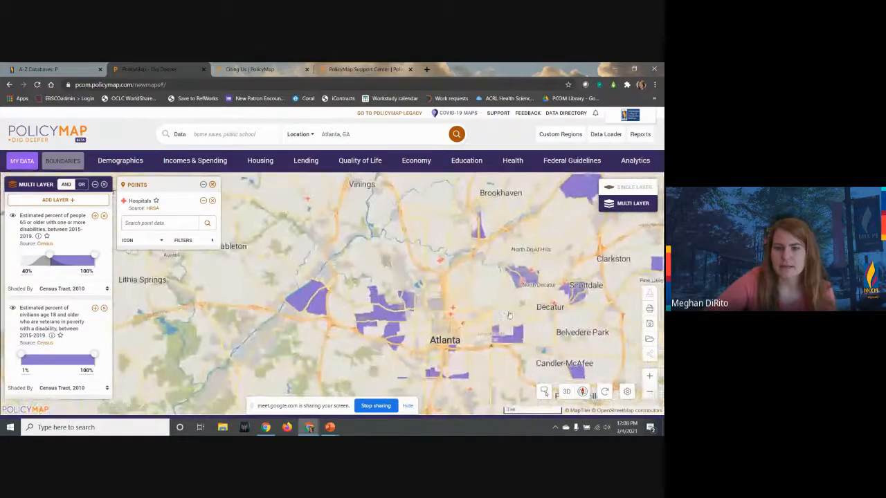
left_click_drag(520, 311, 474, 301)
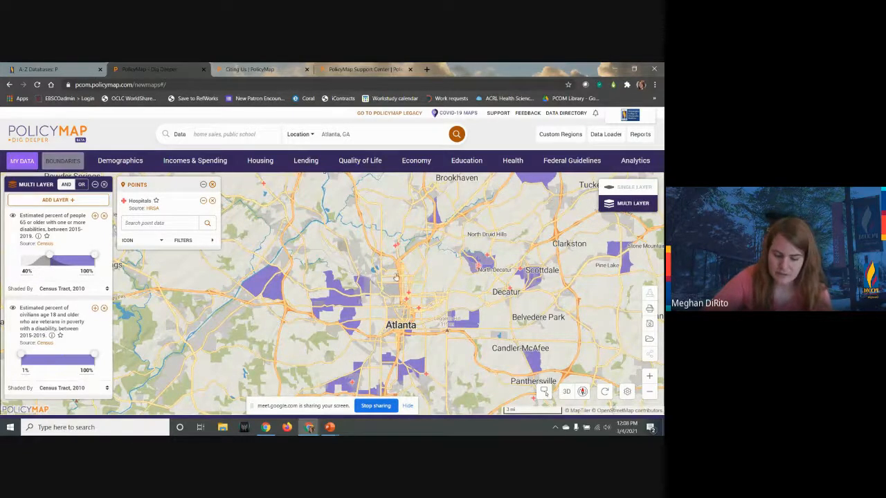
- Add the Grocery Retail Locations points from the food access data and color their icons blue
left_click(378, 161)
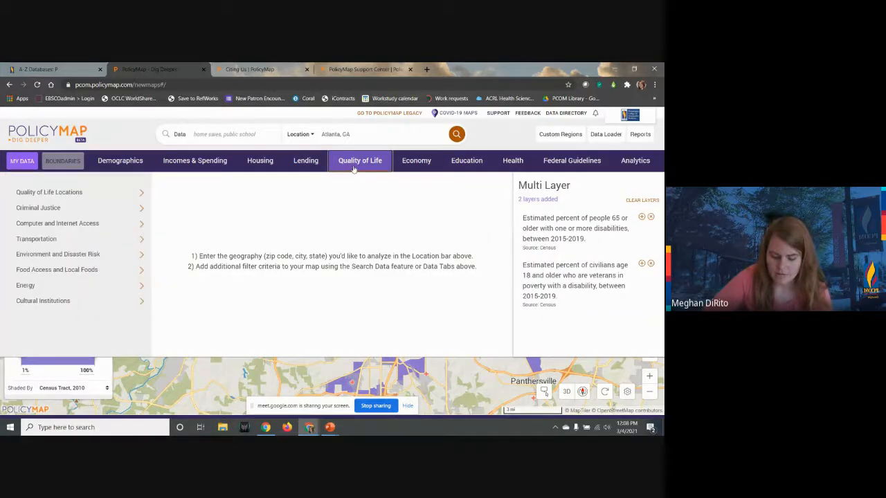
left_click(74, 274)
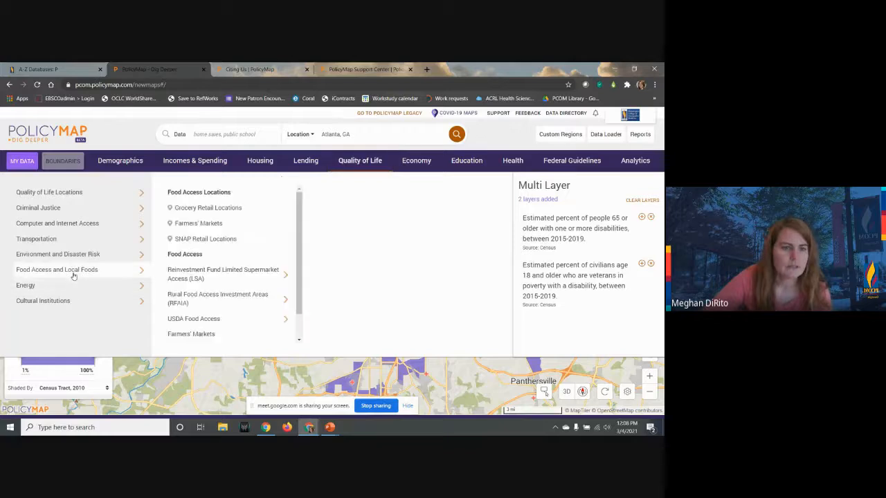
left_click(220, 211)
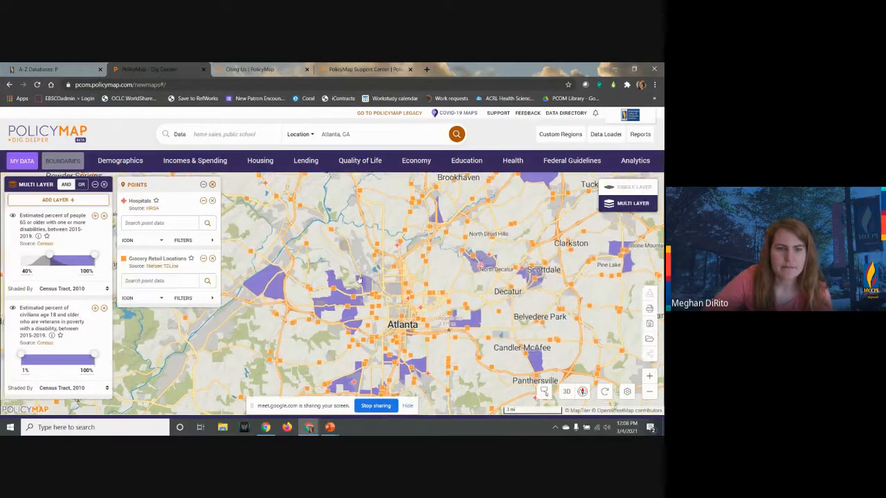
left_click_drag(359, 279, 380, 274)
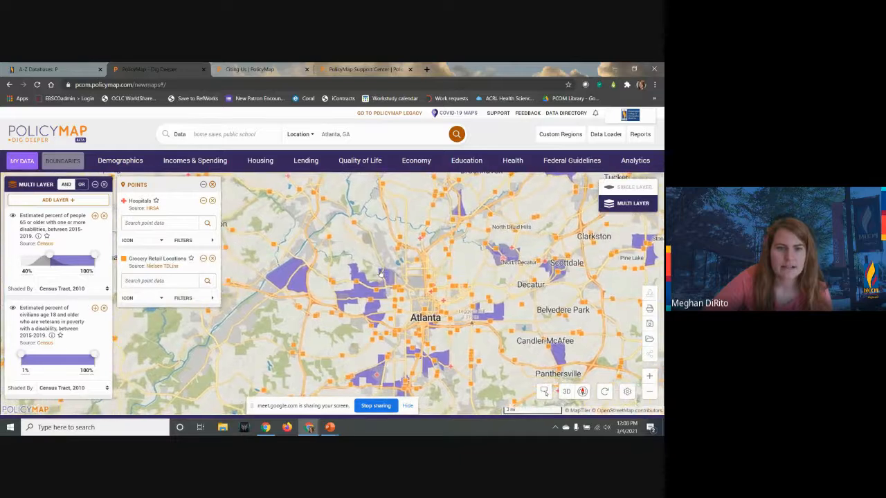
left_click(162, 299)
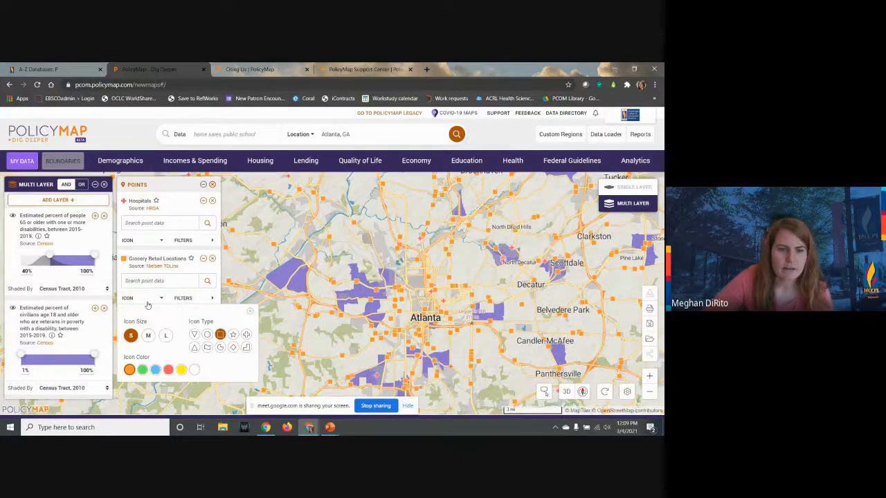
left_click(155, 369)
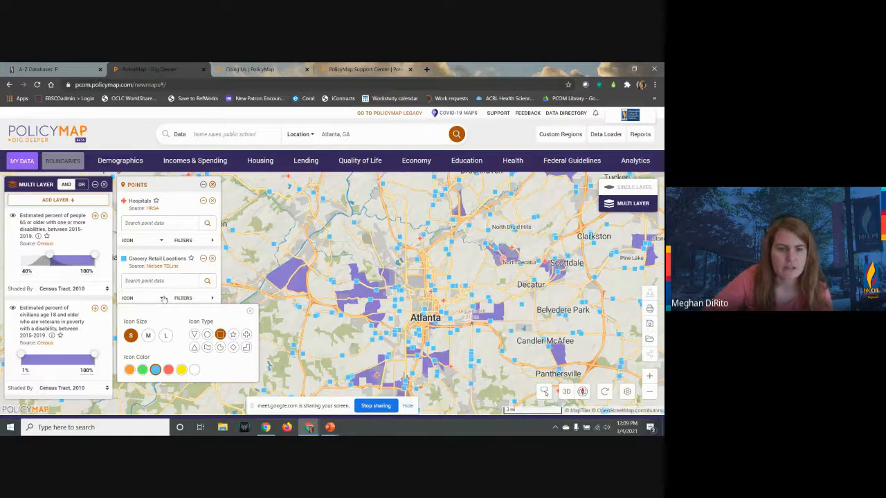
- Review the grocery filter options for service level and retail type, and limit the grocery points to Full Service
left_click(195, 299)
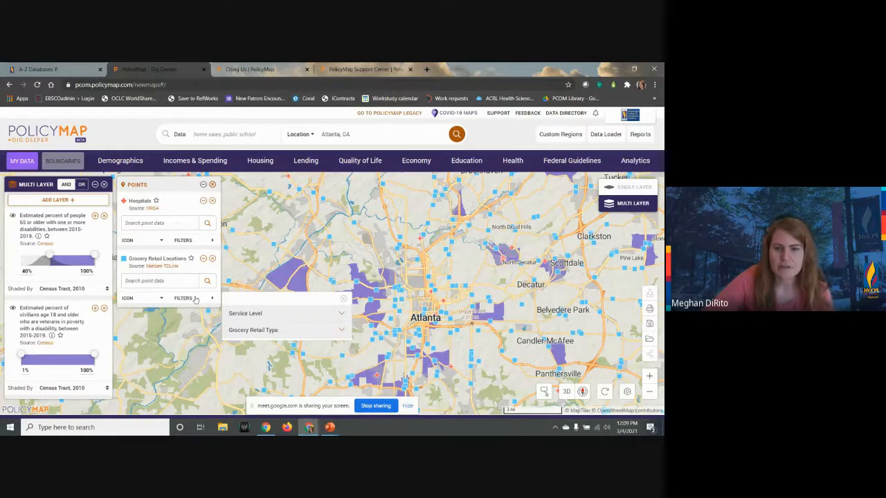
mouse_move(371, 300)
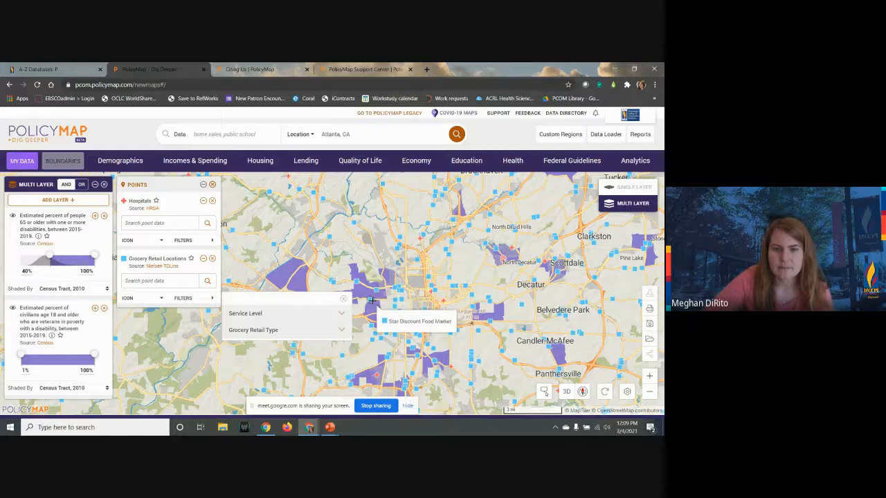
mouse_move(355, 280)
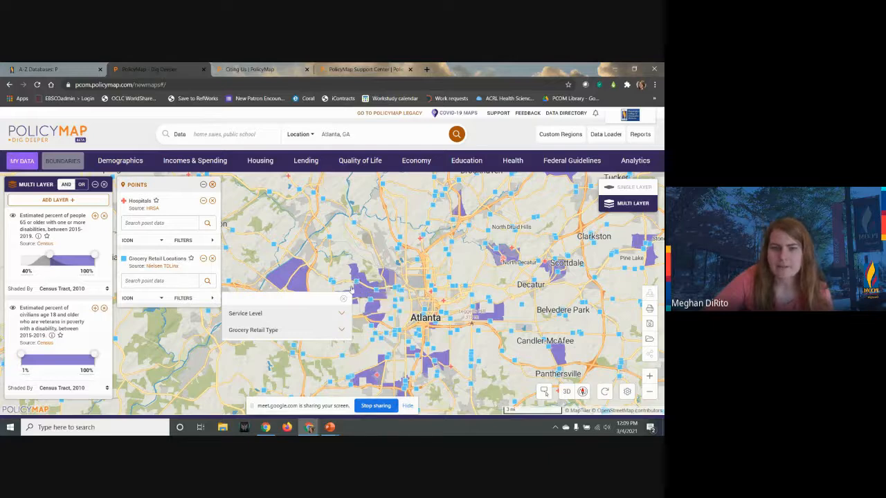
left_click(279, 317)
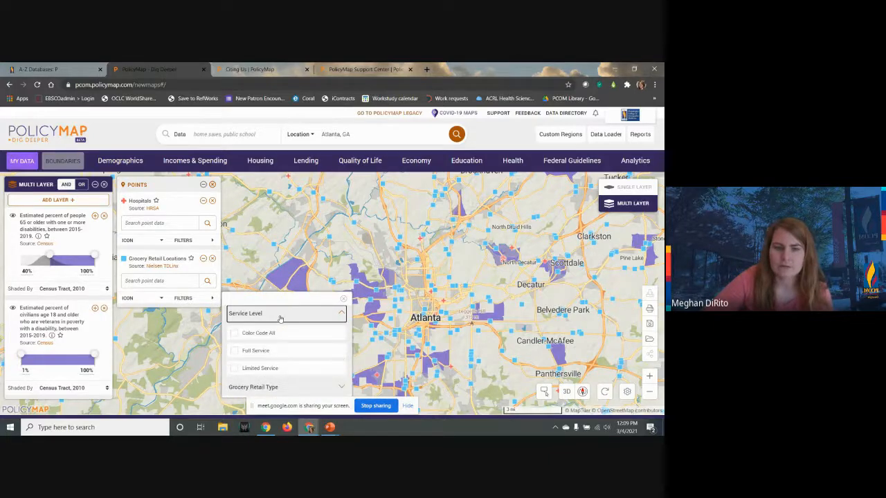
left_click(293, 388)
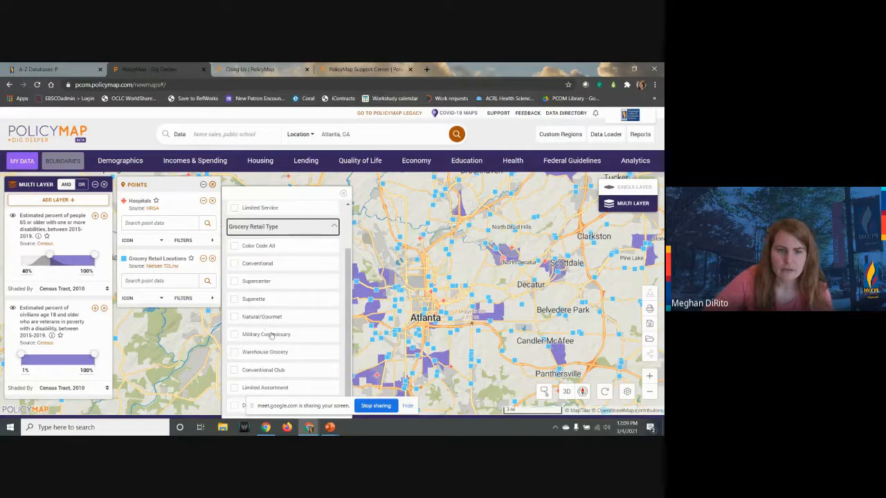
scroll(273, 299, "up", 1)
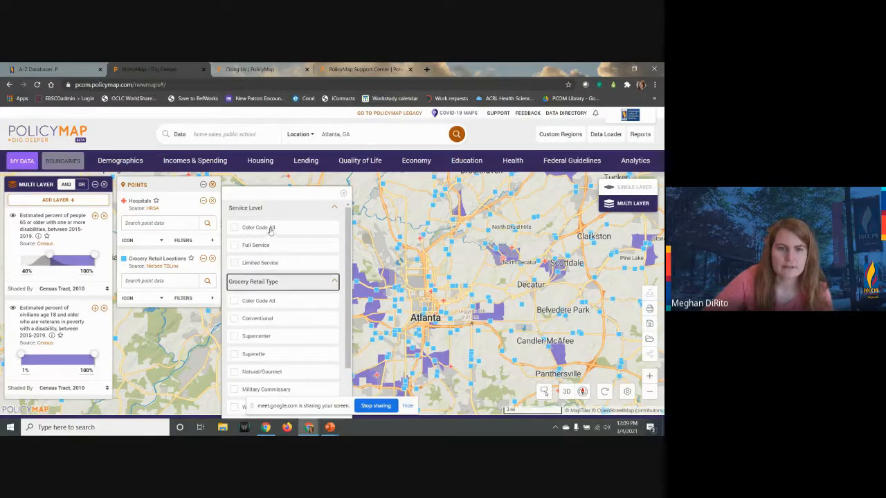
left_click(242, 249)
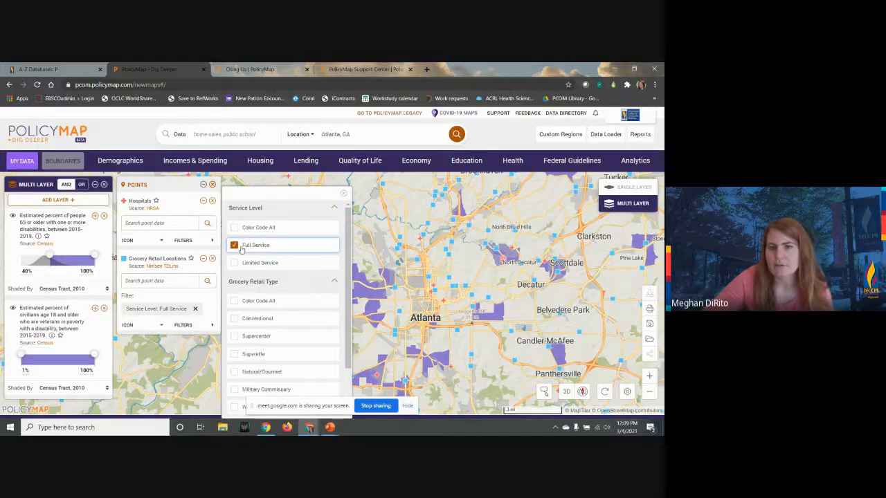
left_click(343, 194)
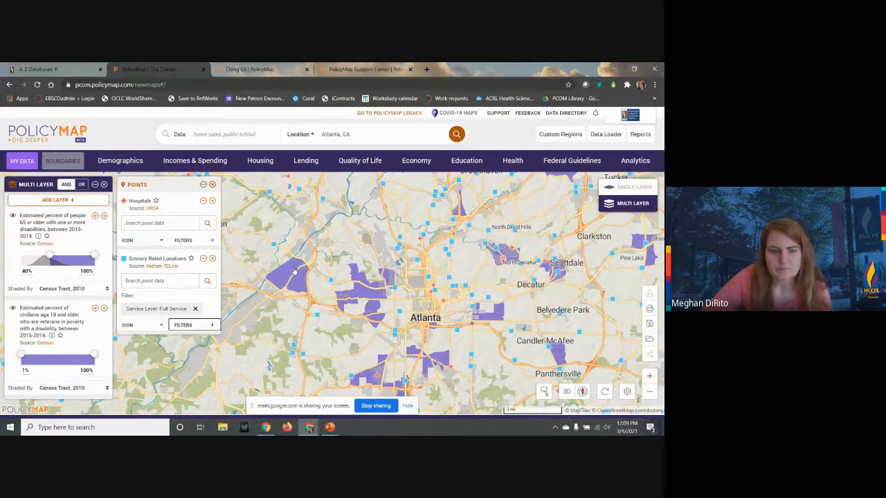
- Add the public transit measure Distance to Nearest Stop as a third layer
left_click(365, 160)
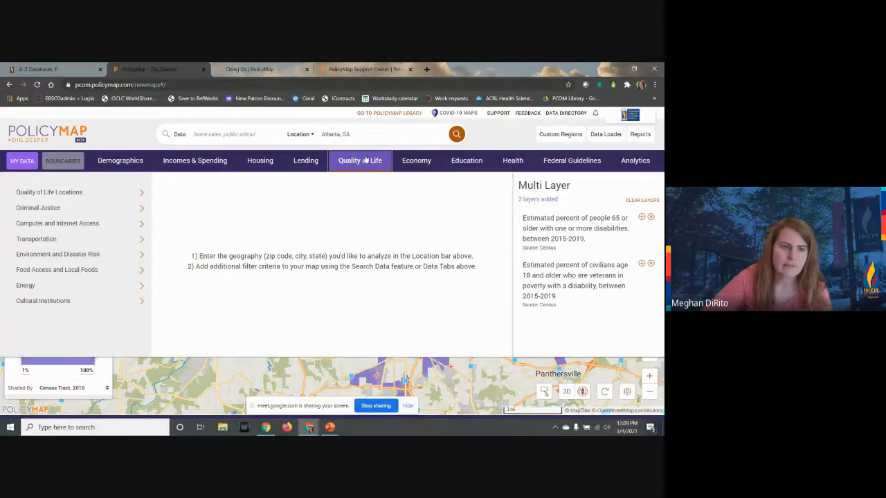
mouse_move(127, 243)
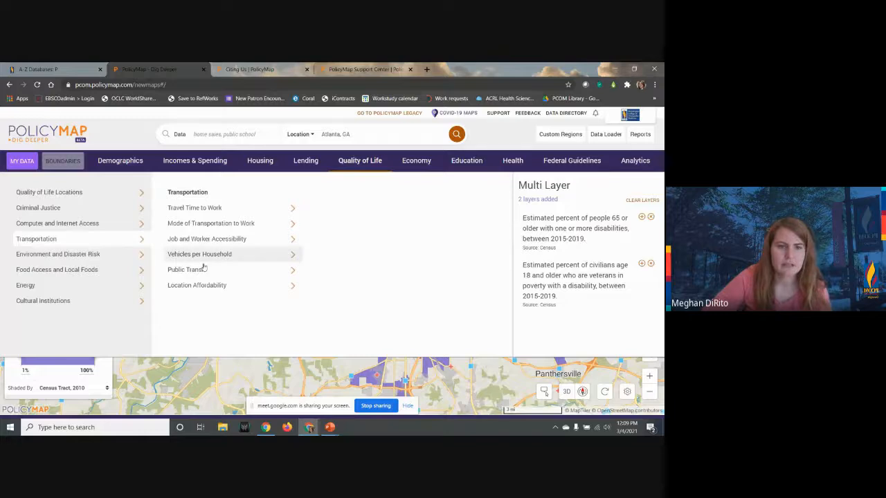
mouse_move(199, 271)
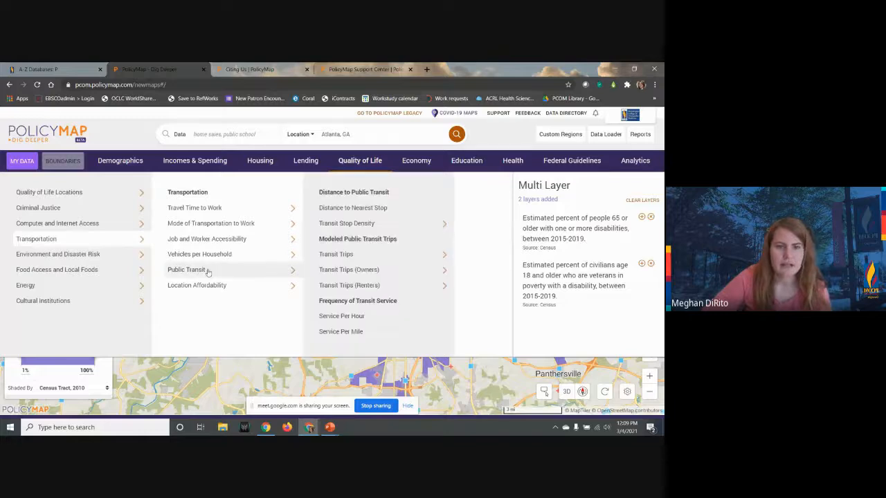
left_click(381, 210)
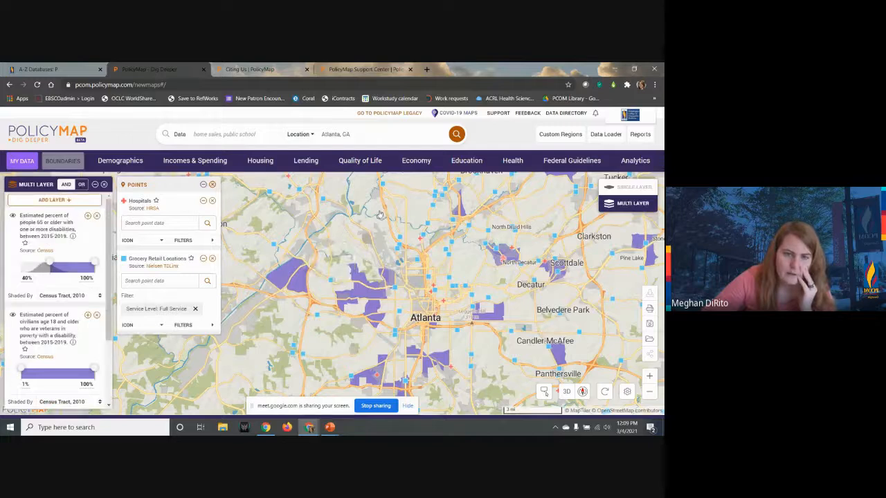
- Set the minimum distance to the closest public transit rail stop to 3 miles and look over the shaded tracts around Atlanta
left_click_drag(111, 288, 110, 349)
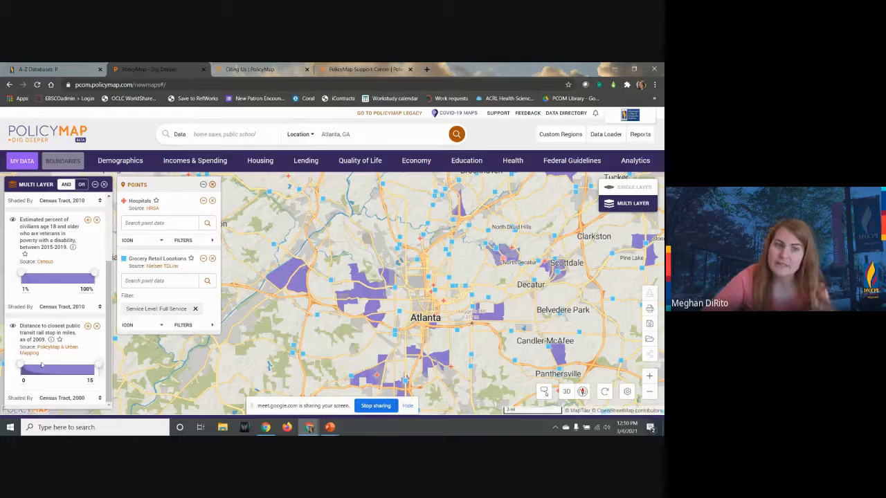
left_click_drag(21, 367, 43, 367)
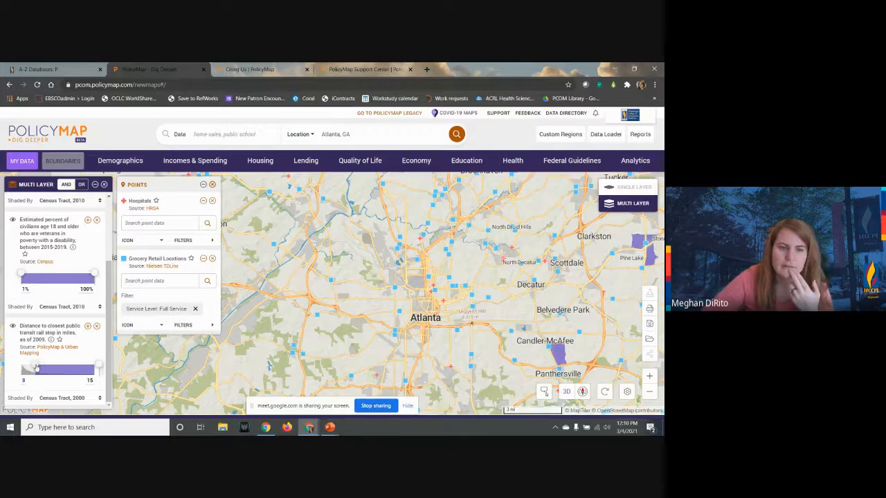
left_click(649, 391)
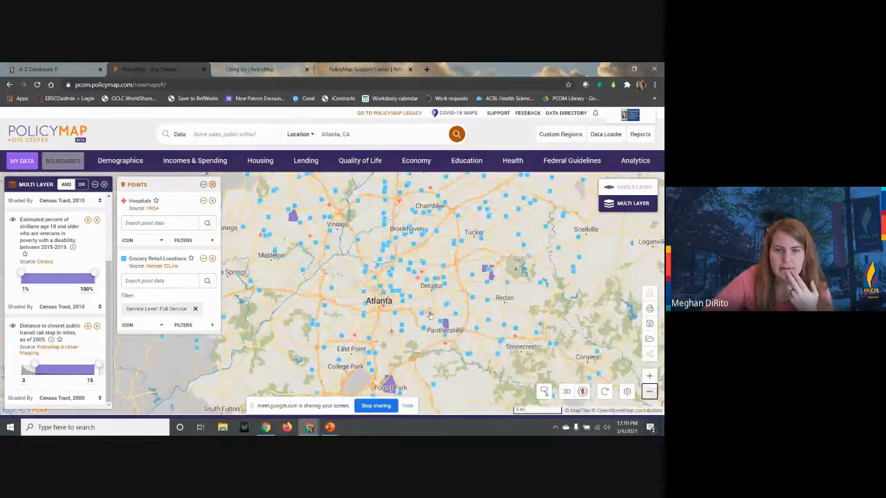
left_click_drag(430, 316, 425, 285)
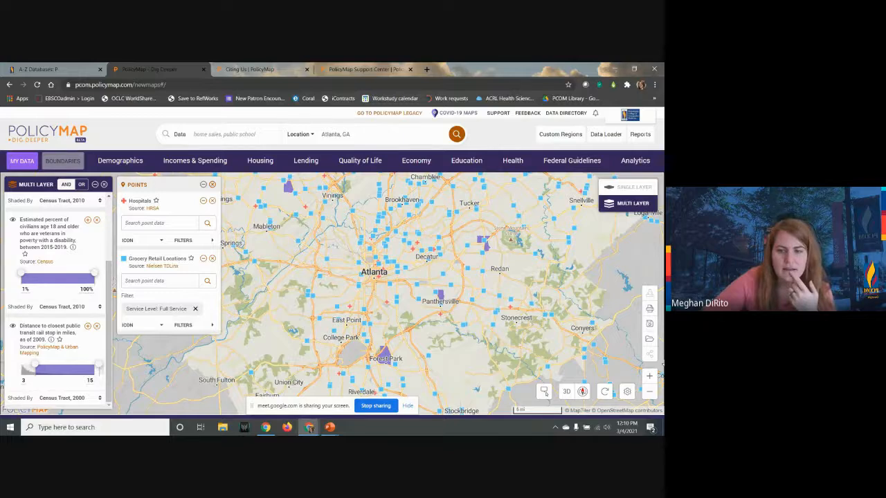
- Check the three layer values for the shaded census tract at Forest Park, and close its details
left_click(653, 376)
left_click_drag(437, 409, 397, 319)
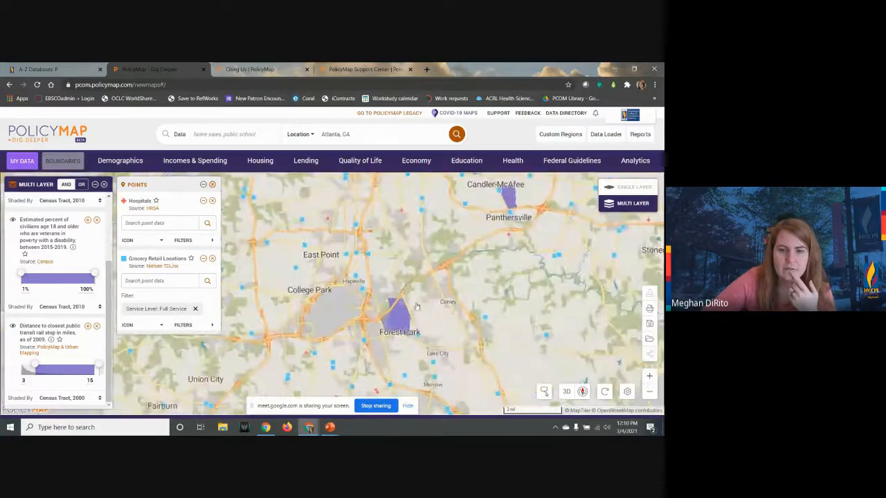
left_click(397, 319)
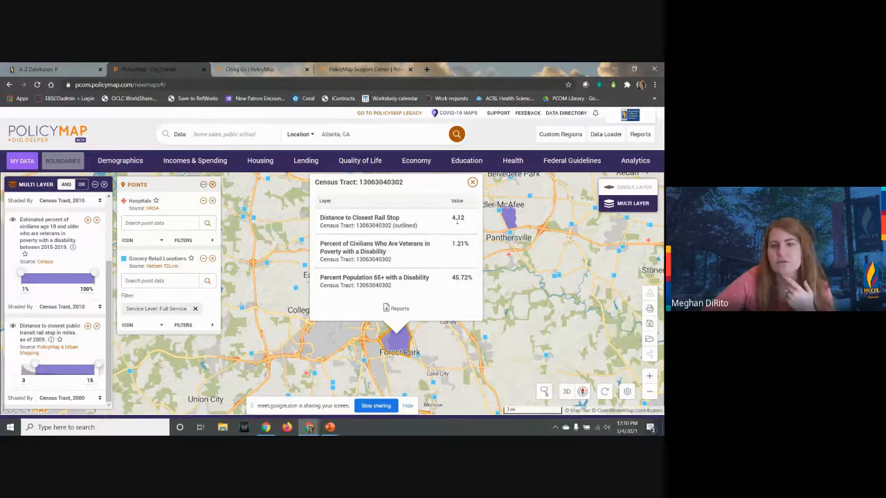
left_click(472, 183)
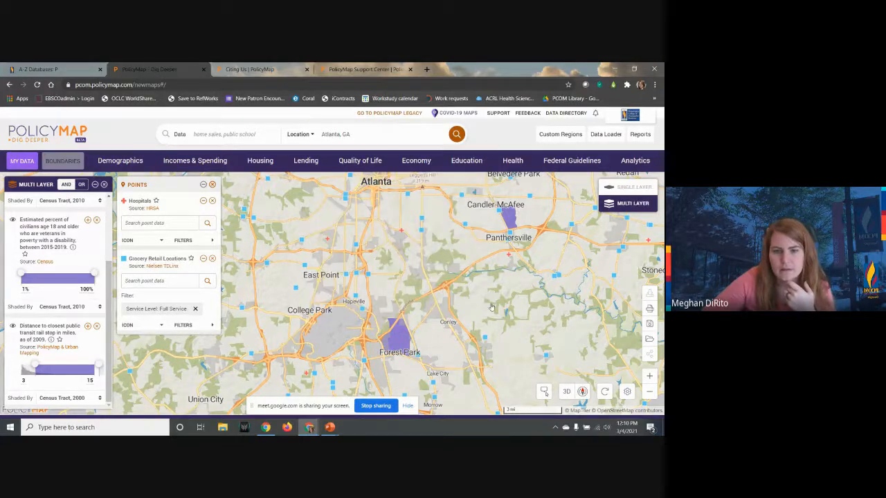
- Examine the full-service grocery and hospital points closest to the shaded Forest Park tract
left_click(649, 376)
left_click_drag(435, 354, 436, 325)
scroll(436, 326, "up", 3)
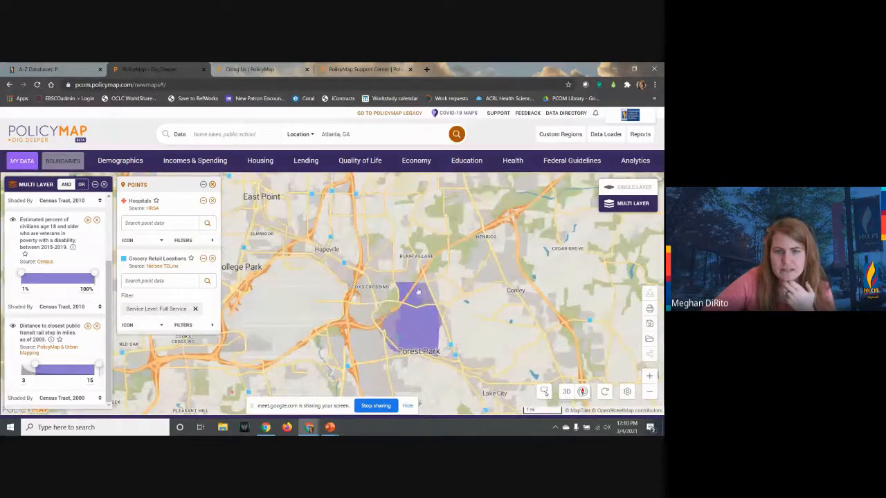
mouse_move(455, 354)
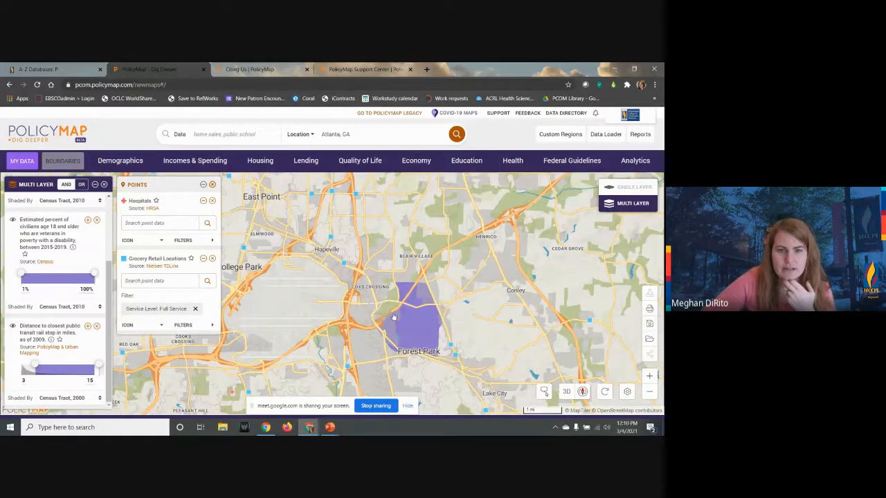
mouse_move(455, 355)
left_mouse_down()
mouse_move(483, 352)
mouse_move(562, 270)
mouse_move(513, 256)
mouse_move(385, 313)
left_mouse_up()
mouse_move(356, 336)
- Compare the shaded tracts and surrounding points across the wider Atlanta area, from Marietta down to Forest Park
left_click(649, 392)
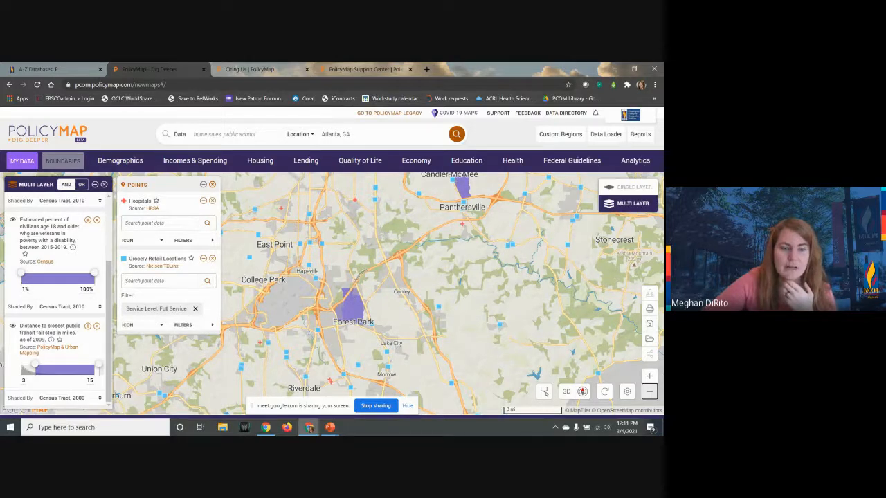
scroll(44, 257, "up", 3)
scroll(53, 270, "down", 3)
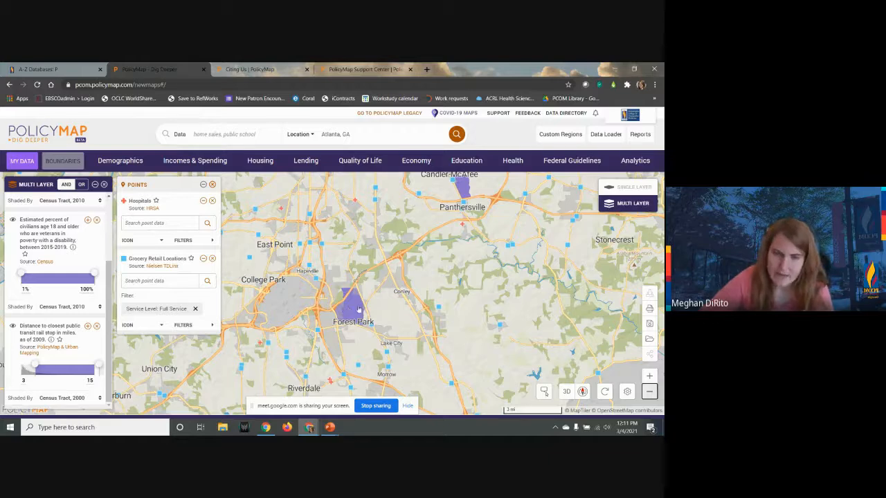
scroll(524, 212, "down", 3)
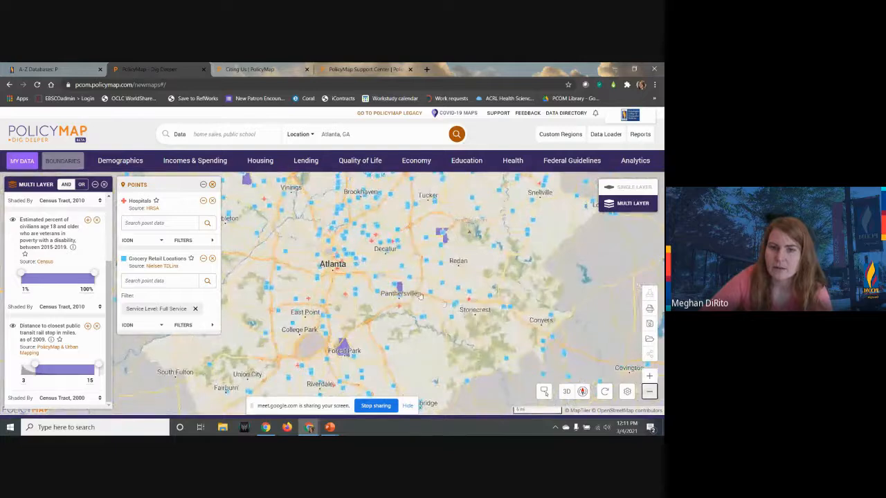
left_click_drag(421, 280, 553, 380)
left_click_drag(529, 307, 261, 124)
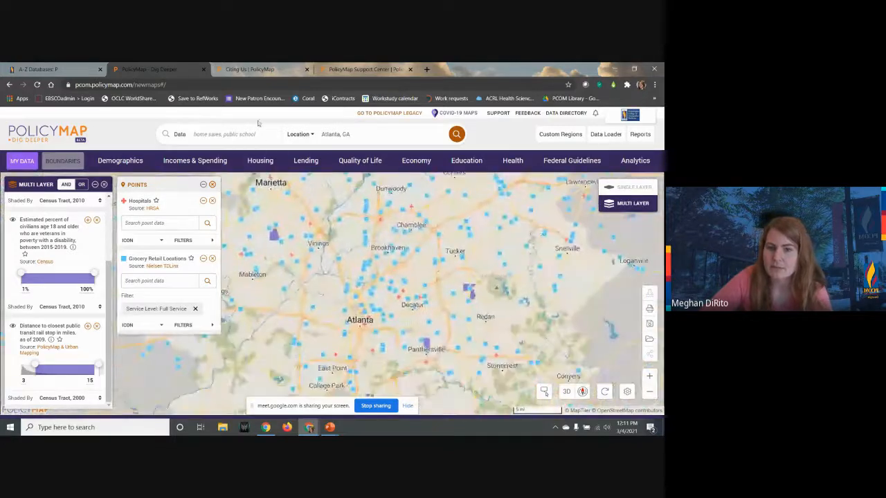
left_click_drag(389, 290, 394, 252)
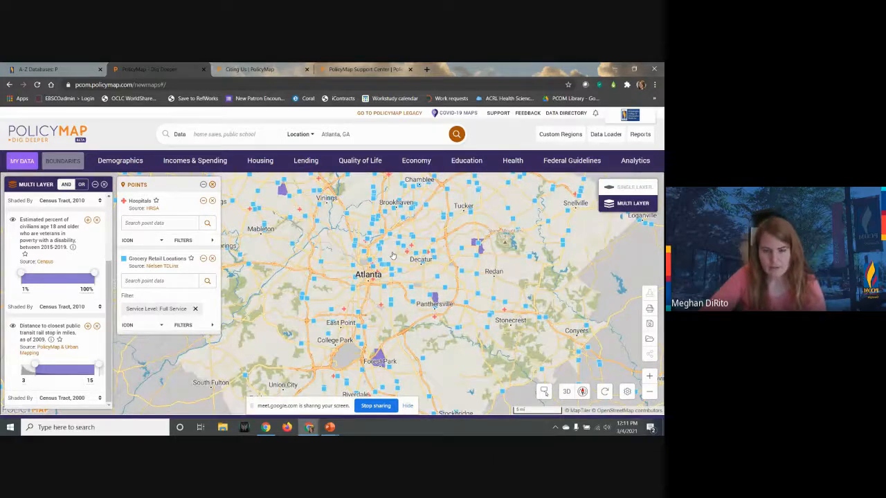
- Generate a Community Profile report for the shaded Forest Park census tract and dismiss the notice about missing data
left_click(649, 375)
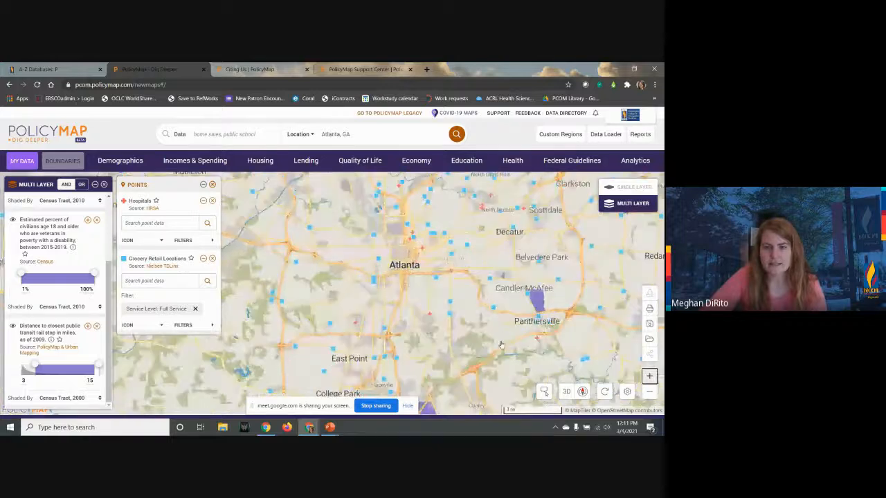
left_click_drag(481, 332, 503, 223)
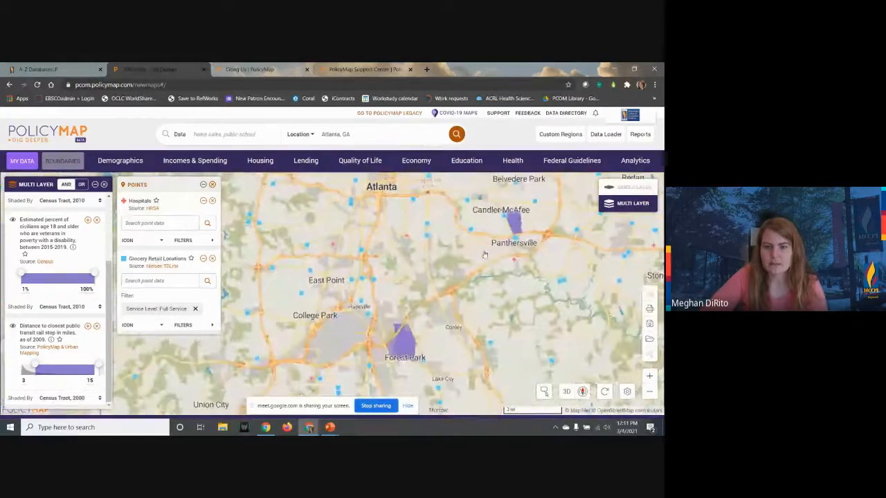
left_click(405, 349)
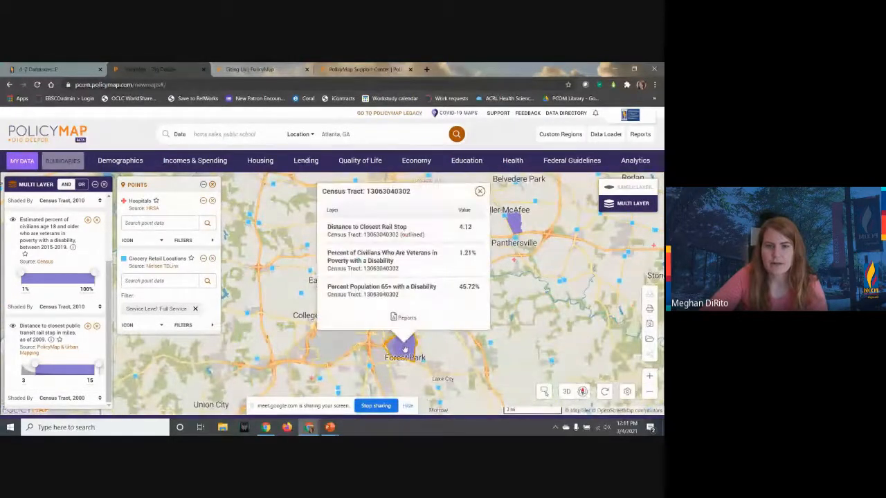
left_click(406, 318)
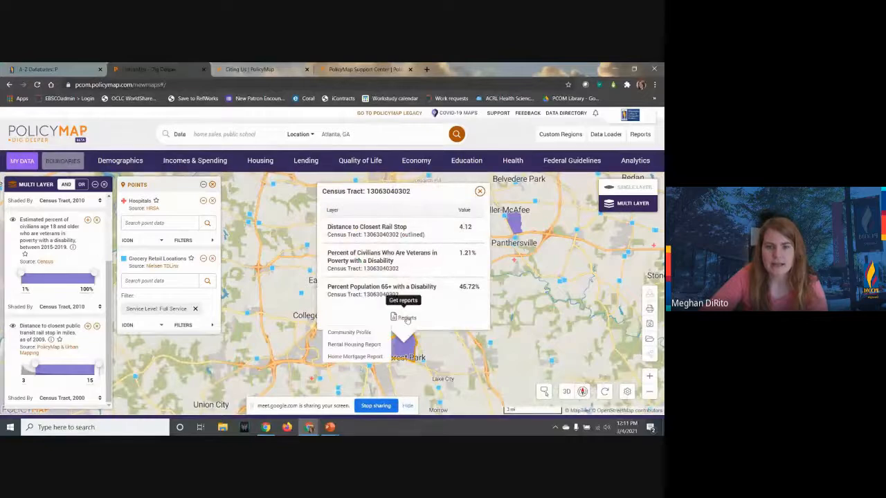
left_click(365, 333)
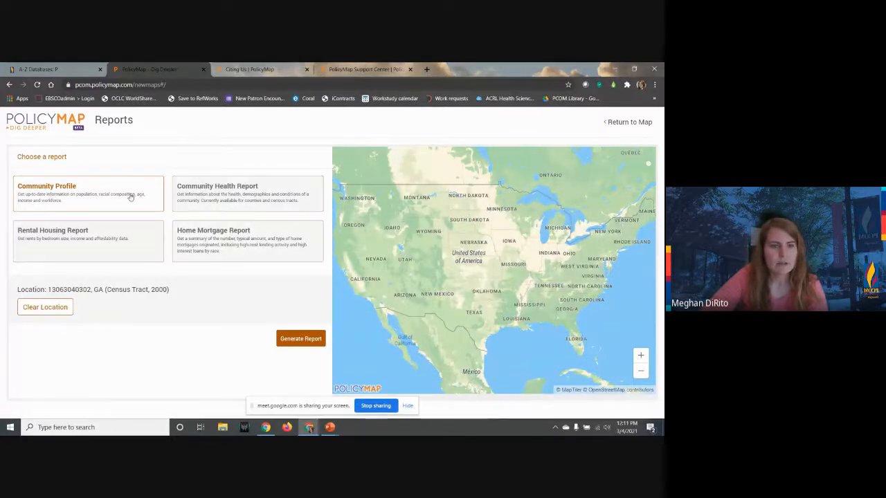
left_click(303, 339)
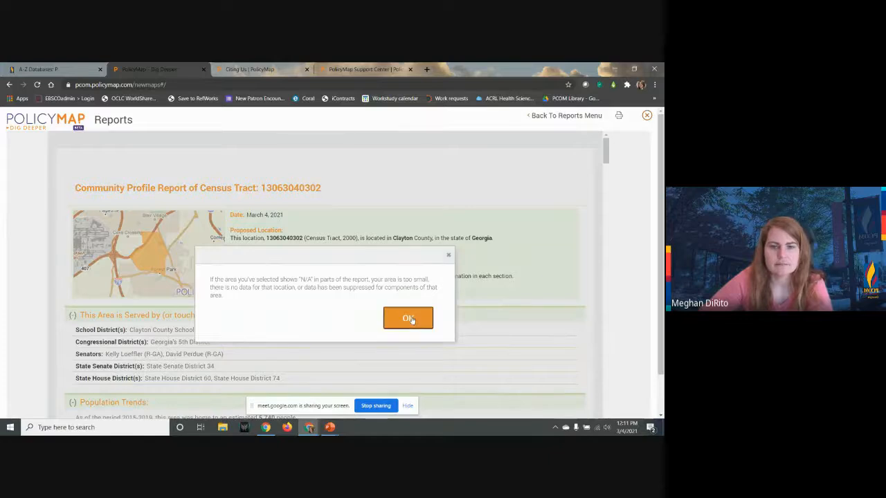
left_click(409, 319)
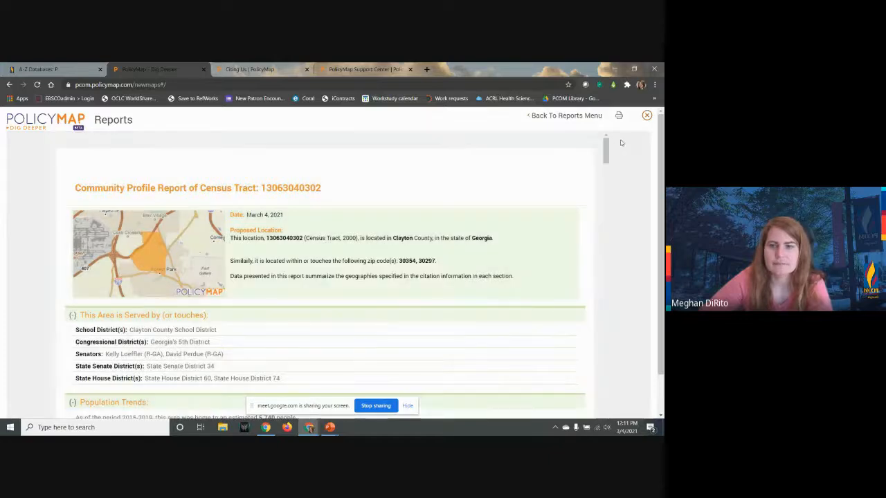
- Read through the Community Profile report from population trends and racial characteristics to vacancy and employment, and return to the map
left_click_drag(606, 149, 608, 167)
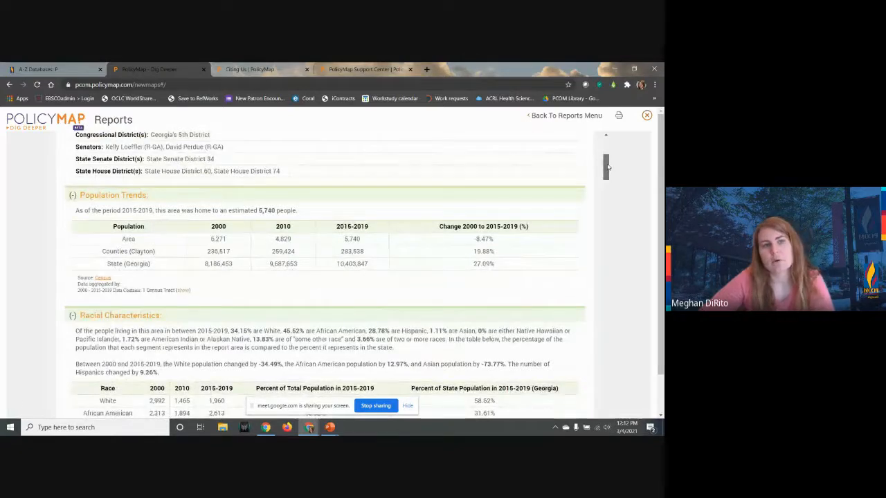
left_click_drag(607, 166, 607, 176)
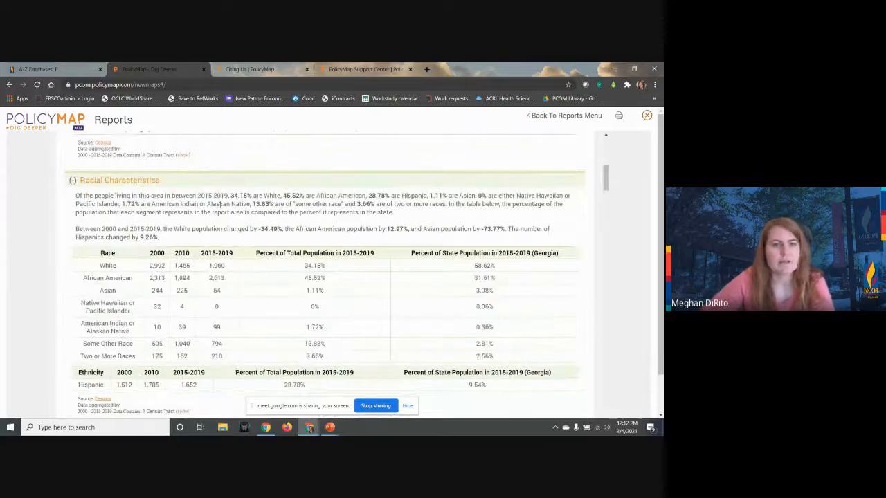
left_click_drag(615, 177, 655, 352)
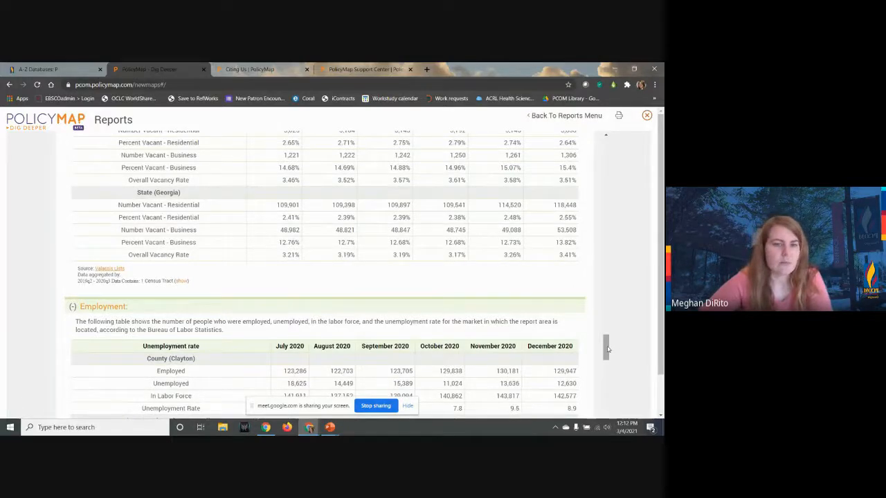
left_click_drag(606, 348, 598, 131)
right_click(599, 131)
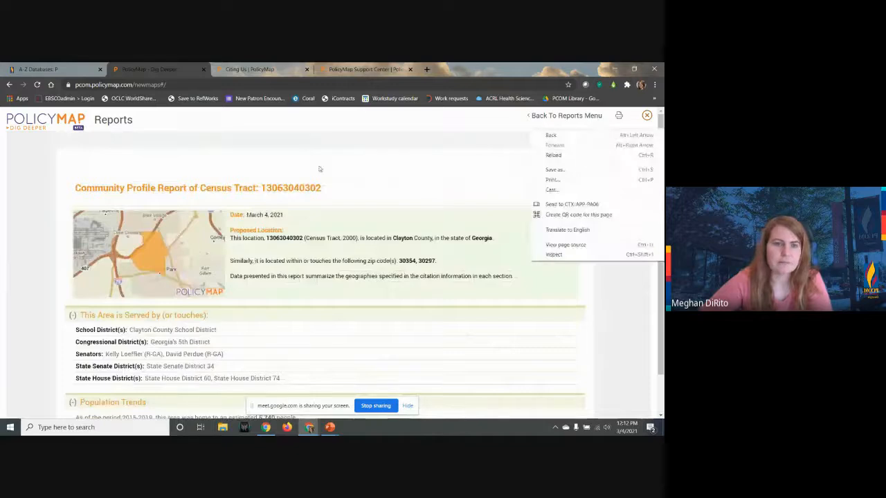
left_click(336, 147)
left_click(529, 117)
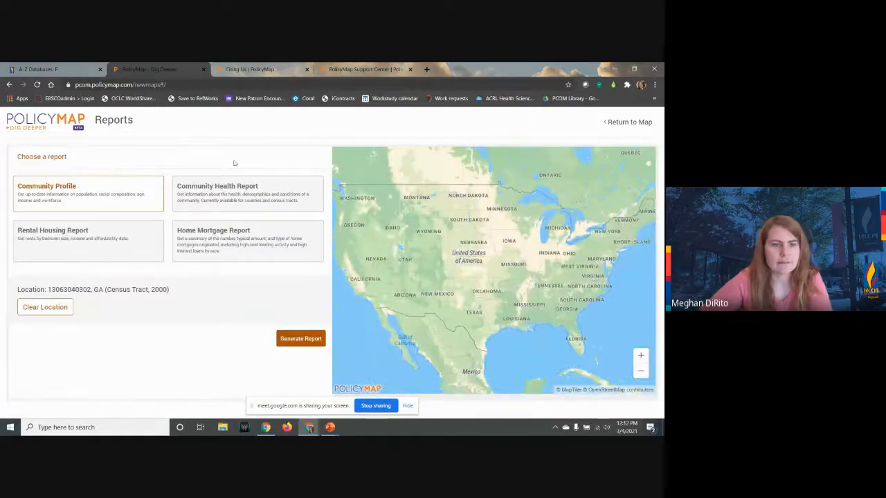
left_click(626, 122)
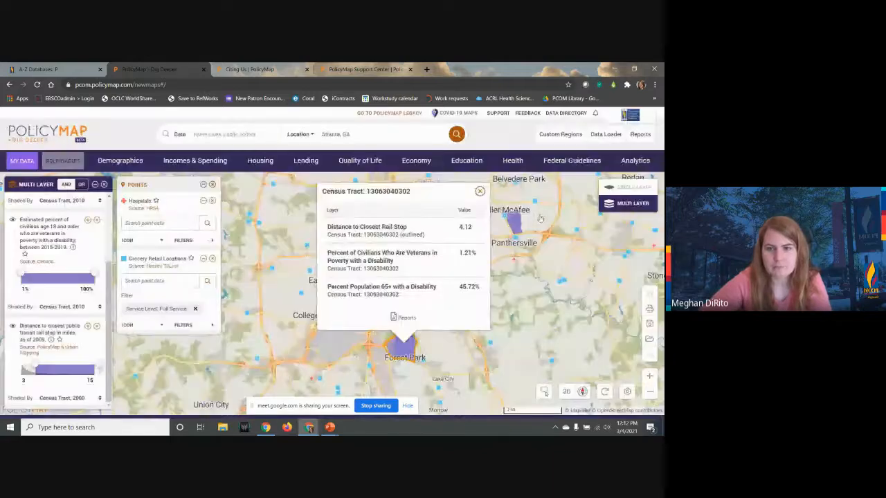
- Review the Health Conditions data categories and the Chronic Conditions measures for the adult population
left_click(512, 160)
left_click(97, 256)
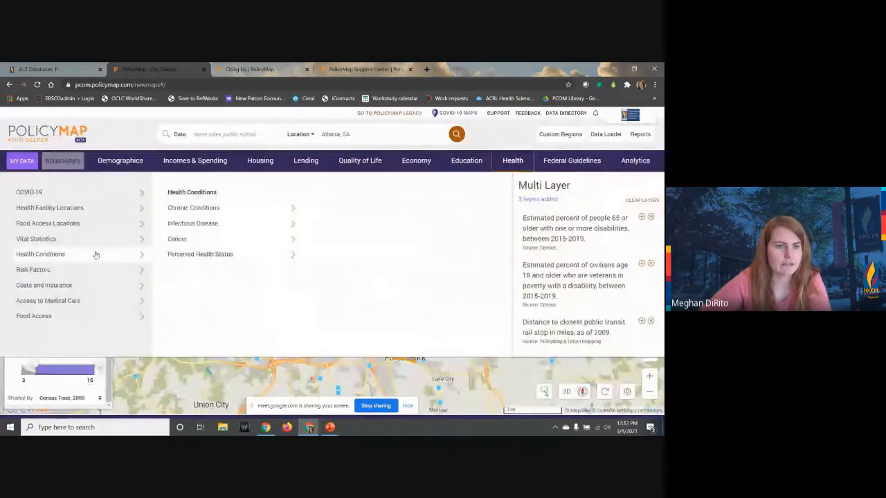
left_click(190, 254)
left_click(214, 209)
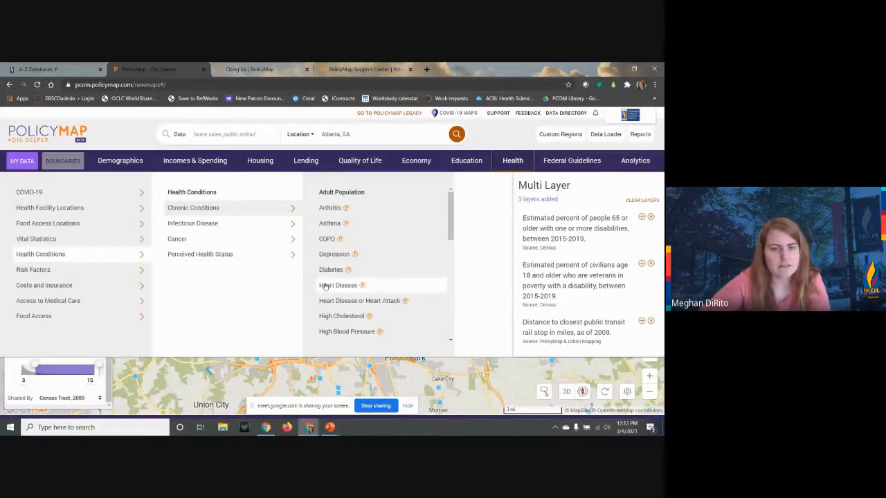
- Browse the Demographics data categories, including race and ethnicity, age, people with disabilities, immigration, migration and language
left_click(137, 169)
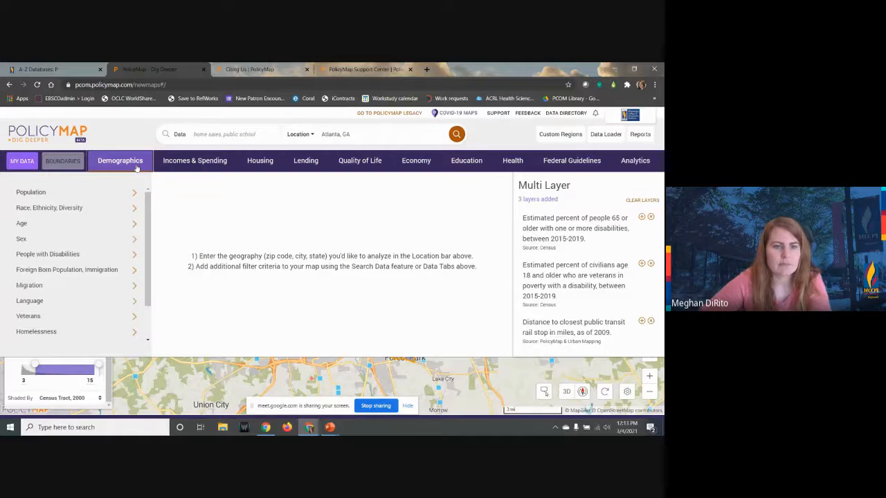
left_click(87, 208)
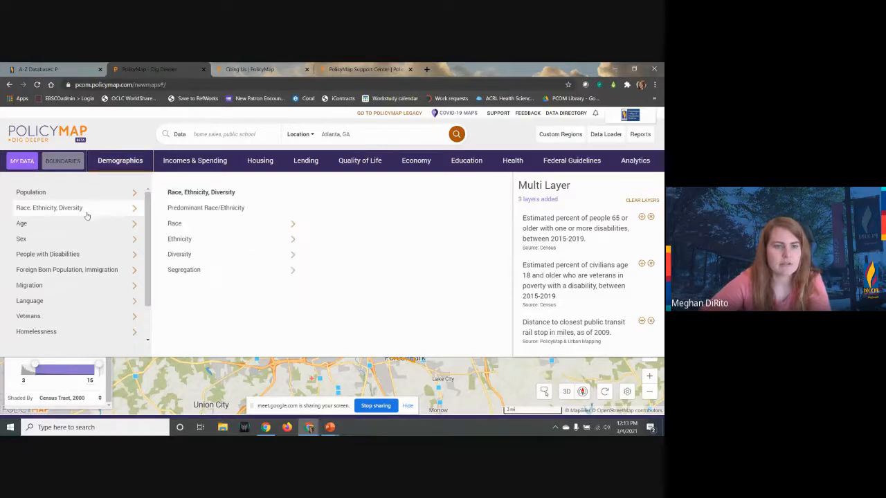
left_click(86, 224)
left_click(85, 255)
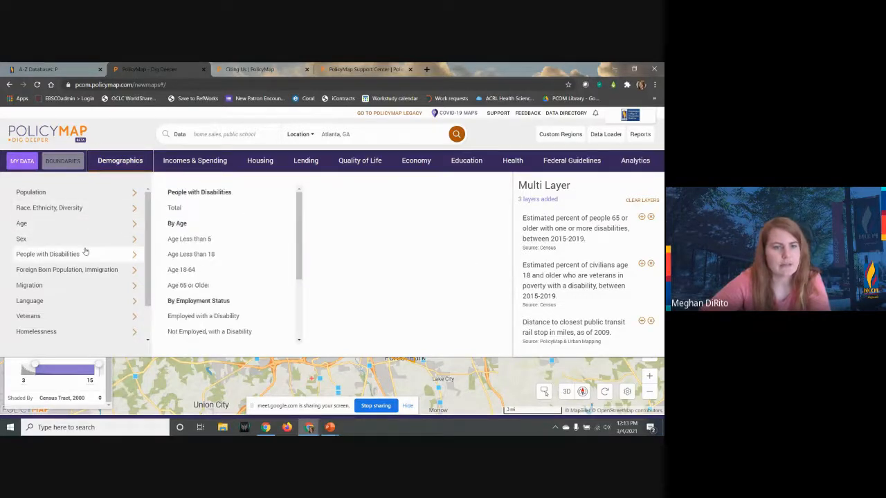
left_click(88, 270)
left_click(87, 288)
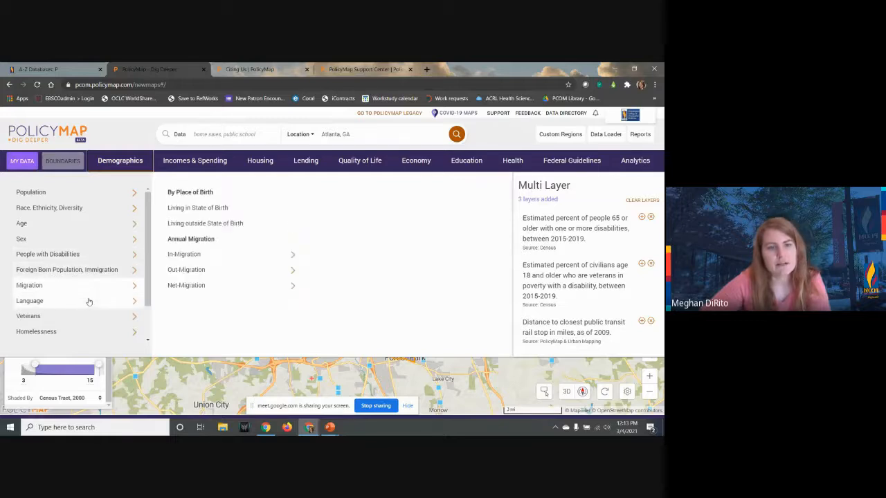
left_click(88, 301)
- Browse the Incomes & Spending data categories, including poverty, federal tax returns and medical spending estimates
left_click(178, 161)
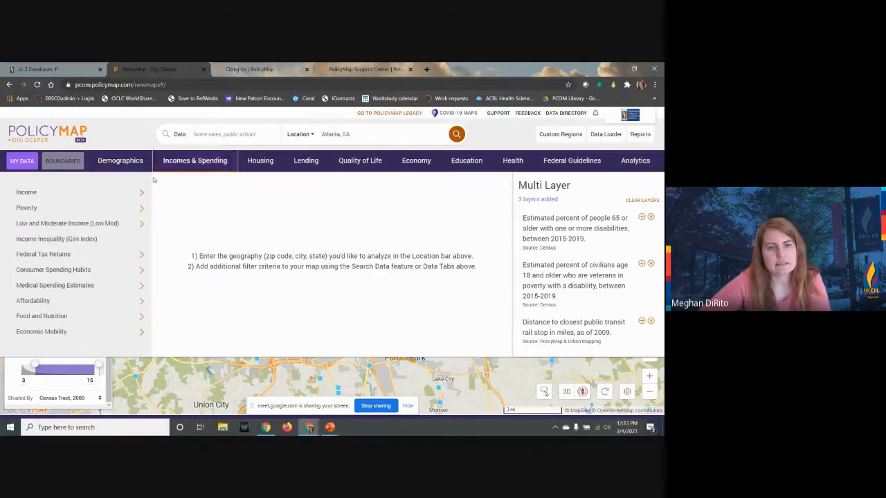
left_click(76, 211)
mouse_move(76, 231)
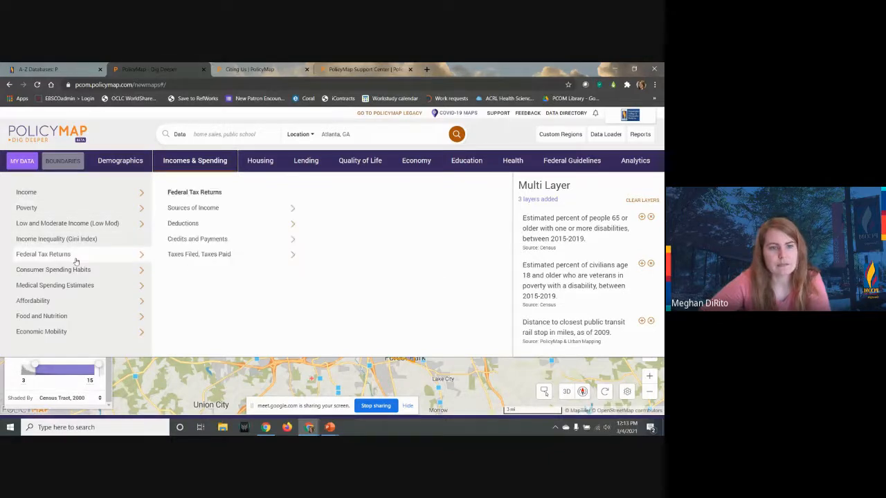
mouse_move(77, 290)
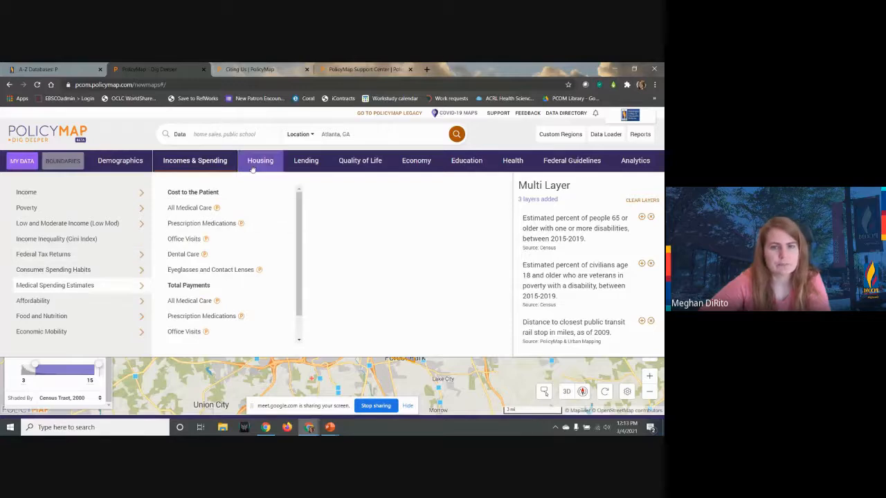
- Overlay the Home Owners' Loan Corporation Risk Maps (1935-1940) on Atlanta to view the HOLC grades, and remove the overlay
left_click(304, 160)
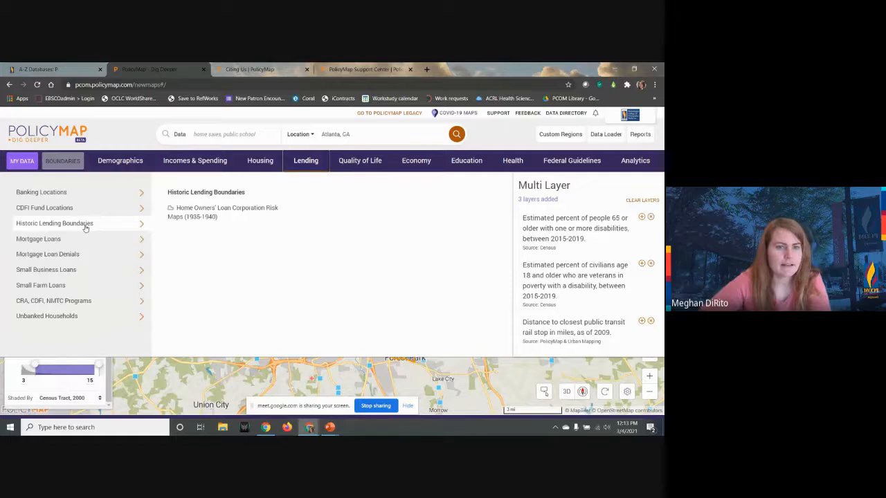
left_click(199, 216)
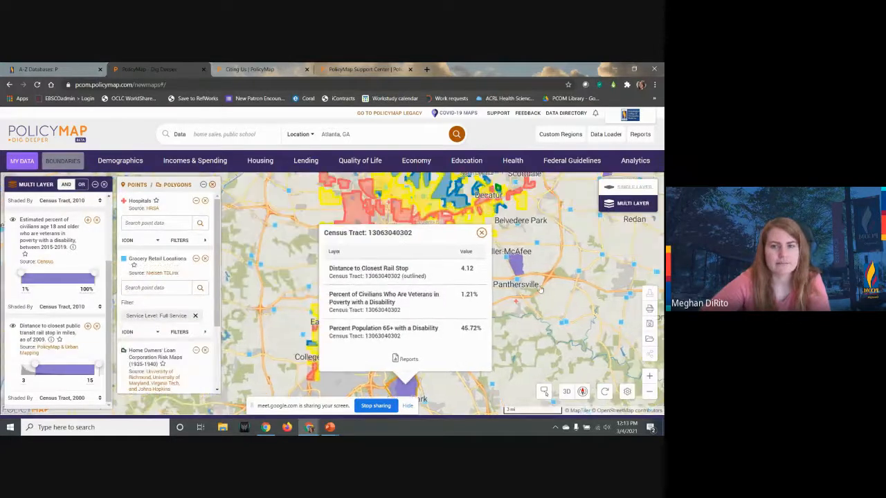
left_click(487, 258)
left_click_drag(492, 271, 496, 334)
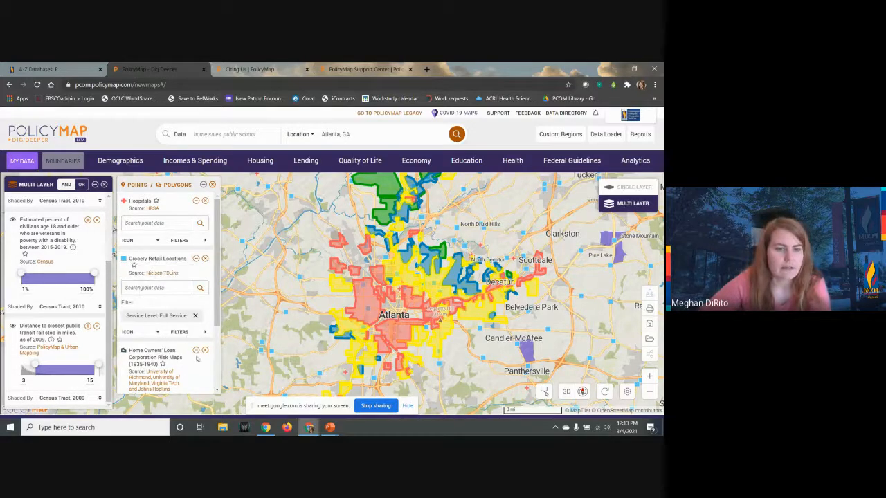
scroll(197, 358, "down", 3)
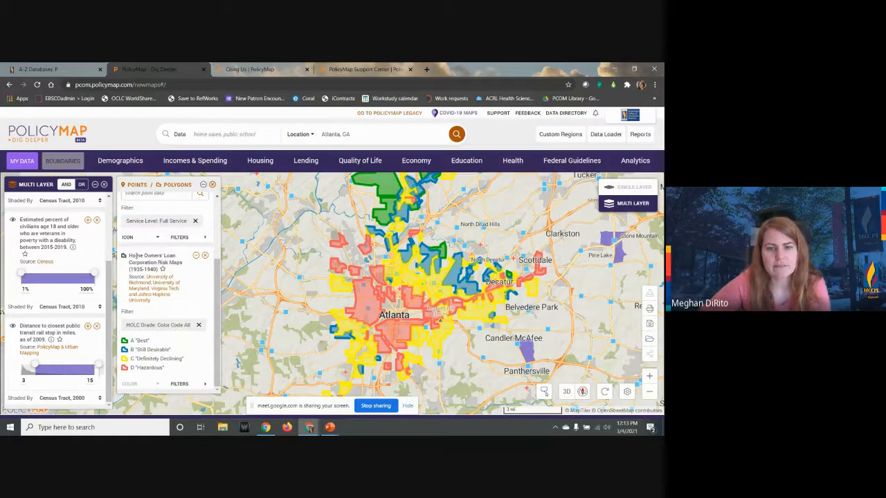
left_click(206, 256)
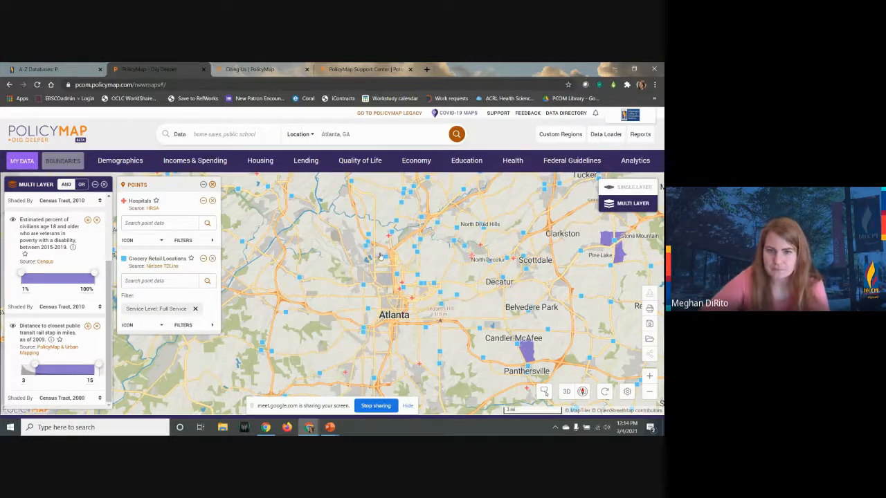
- Switch to a single-layer map, keeping the estimated percent of people 65 or older with one or more disabilities, 2015-2019
left_click_drag(379, 257, 342, 206)
mouse_move(407, 305)
left_click_drag(408, 306, 407, 249)
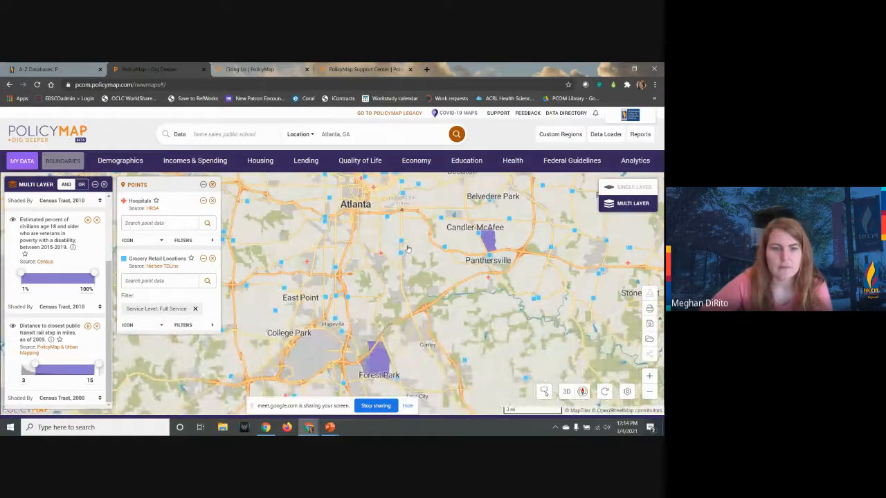
left_click(650, 392)
left_click(650, 393)
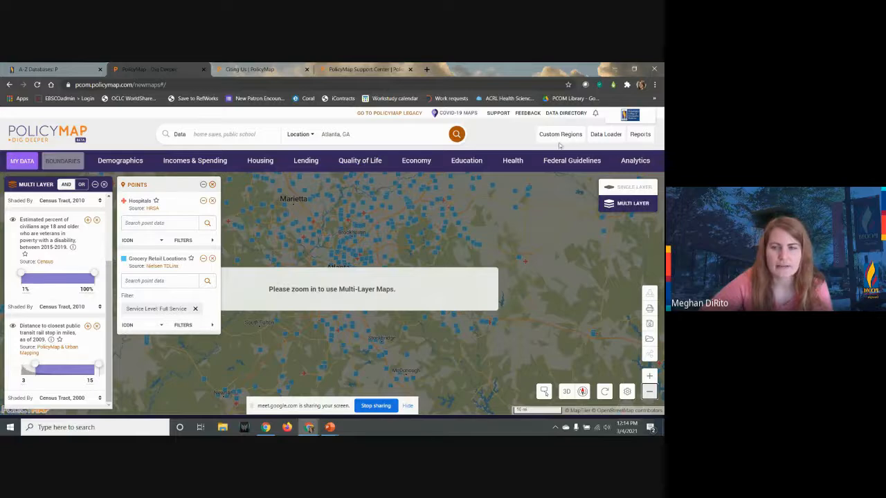
left_click(626, 187)
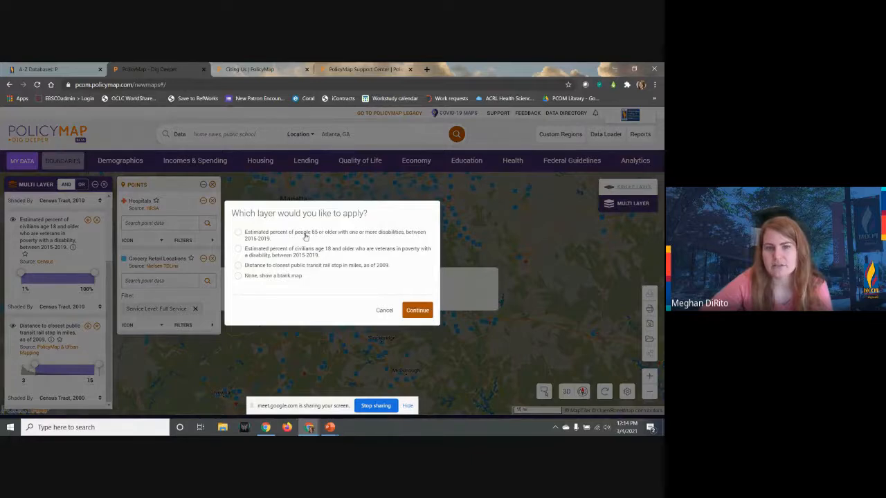
left_click(238, 233)
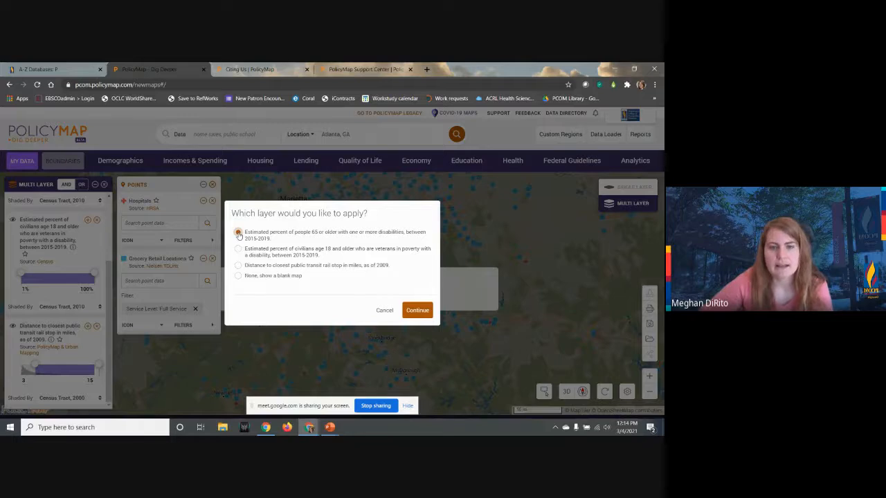
left_click(418, 311)
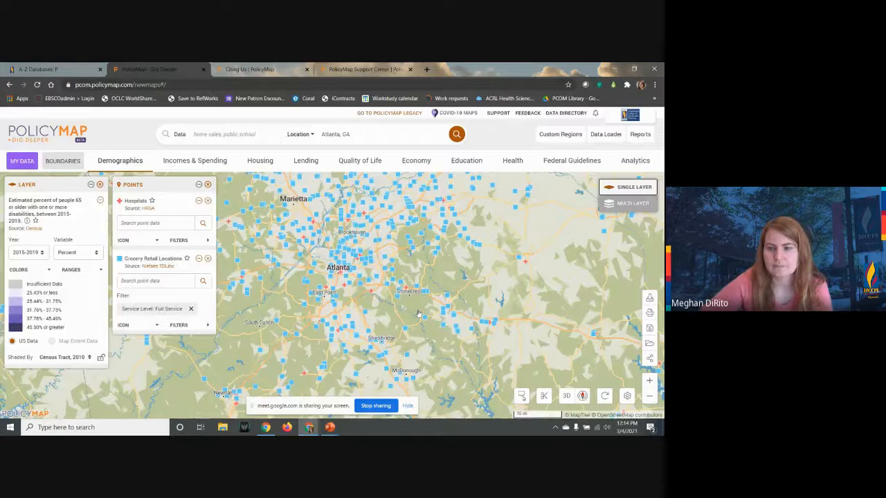
- Remove the Grocery Retail Locations and Hospitals points, leaving only the disability shading across the southern United States
left_click(649, 396)
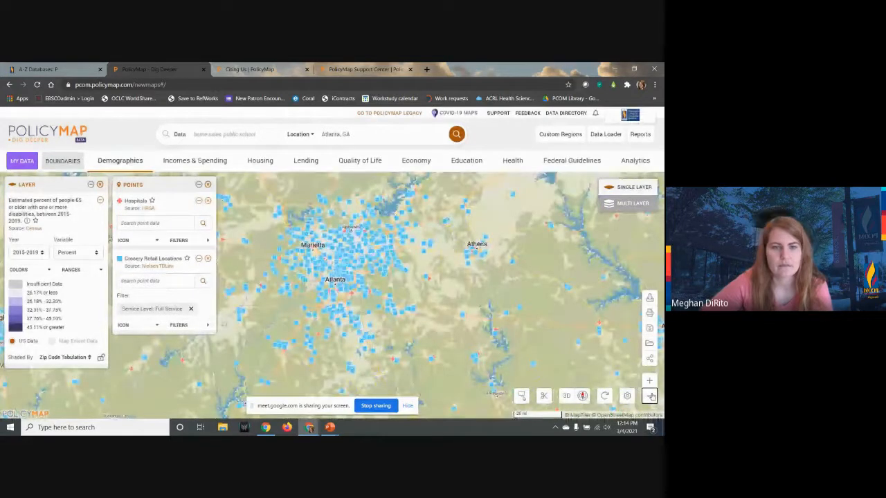
left_click(649, 396)
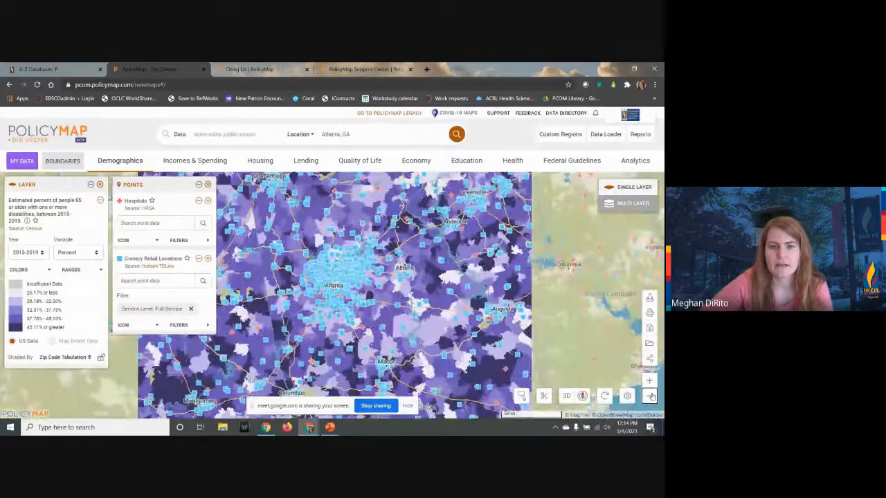
left_click(649, 396)
left_click(649, 396)
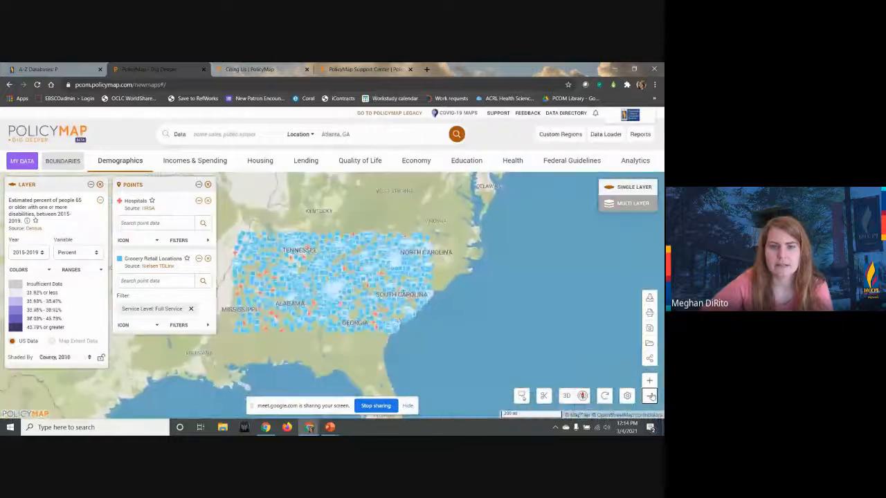
left_click(208, 258)
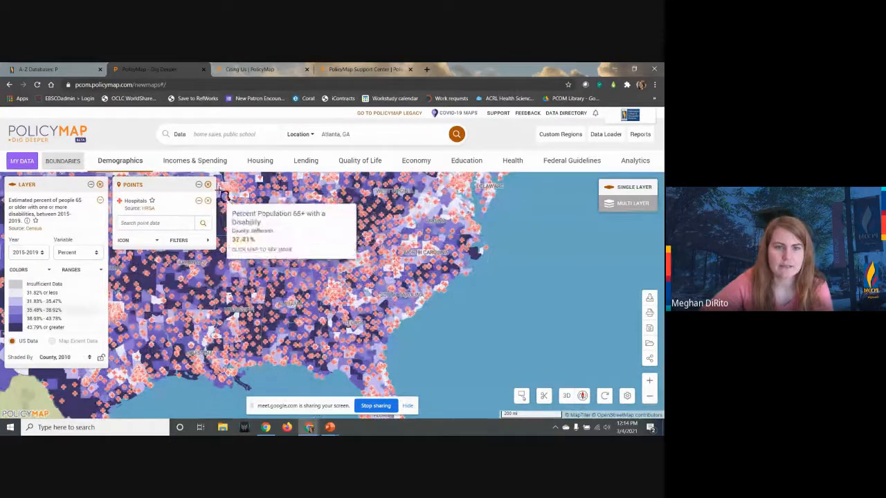
left_click(208, 184)
left_click_drag(297, 234, 631, 258)
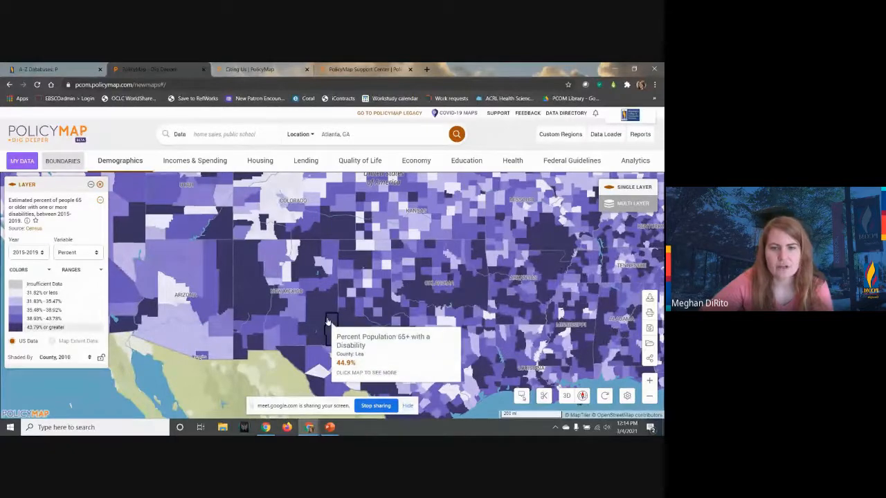
- Adjust the disability layer's range breaks to 30.82%, 40.27%, 50.69% and 60%
left_click(81, 272)
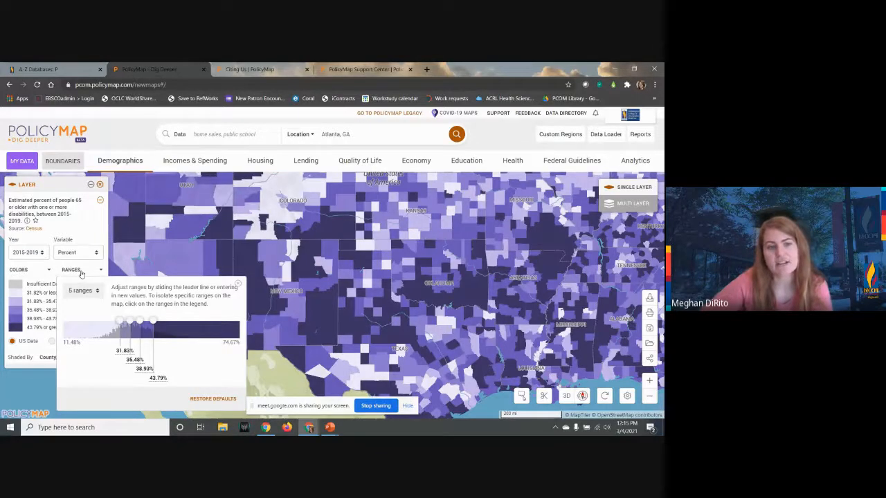
left_click_drag(153, 321, 200, 326)
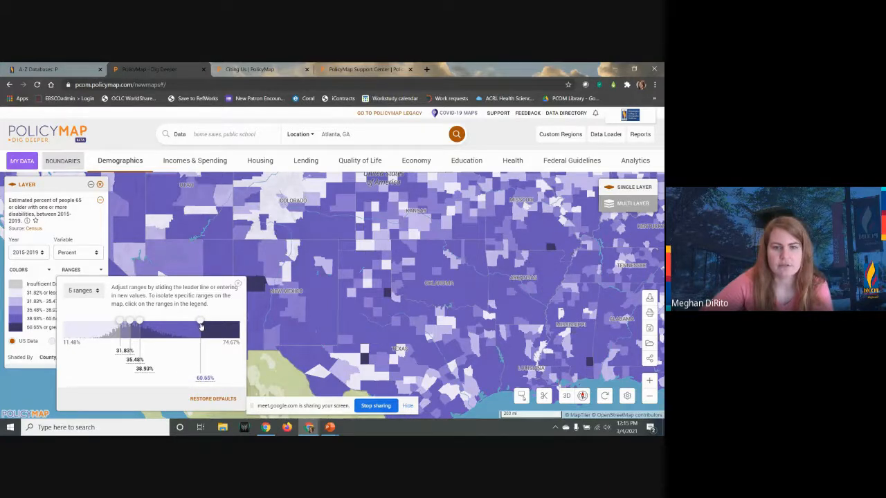
left_click(199, 380)
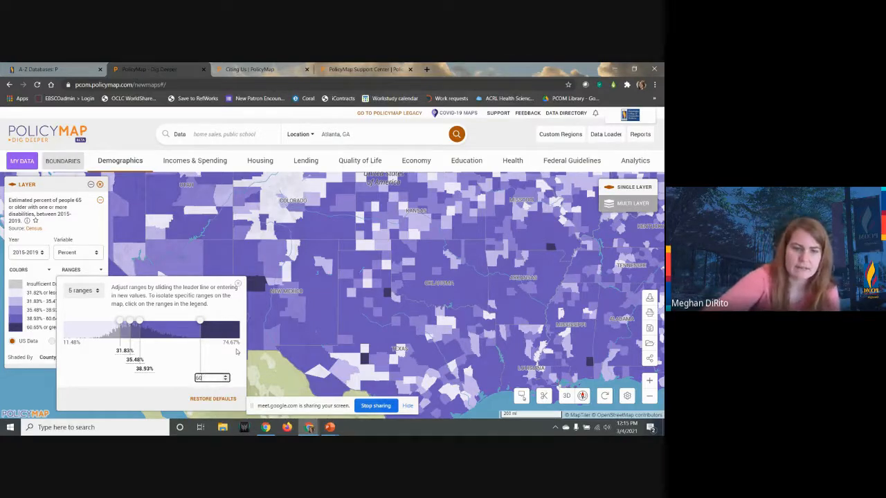
key("Return")
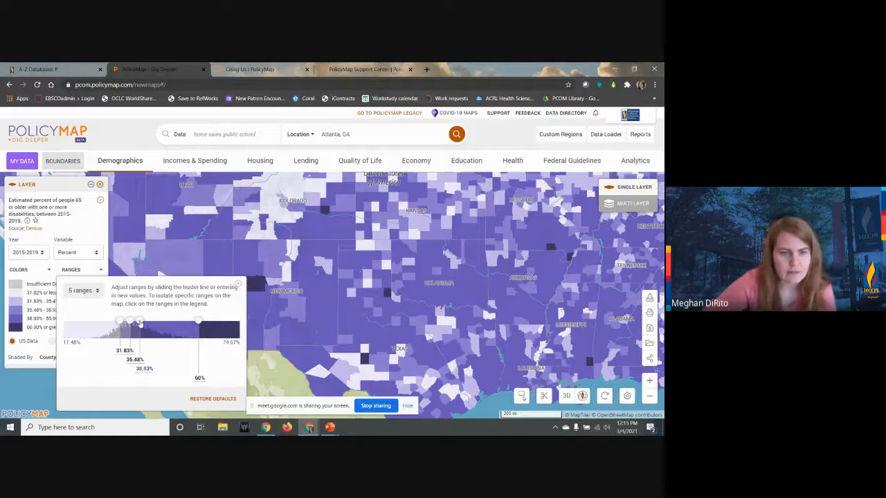
mouse_move(140, 323)
left_mouse_down()
mouse_move(173, 325)
mouse_move(118, 325)
left_mouse_up()
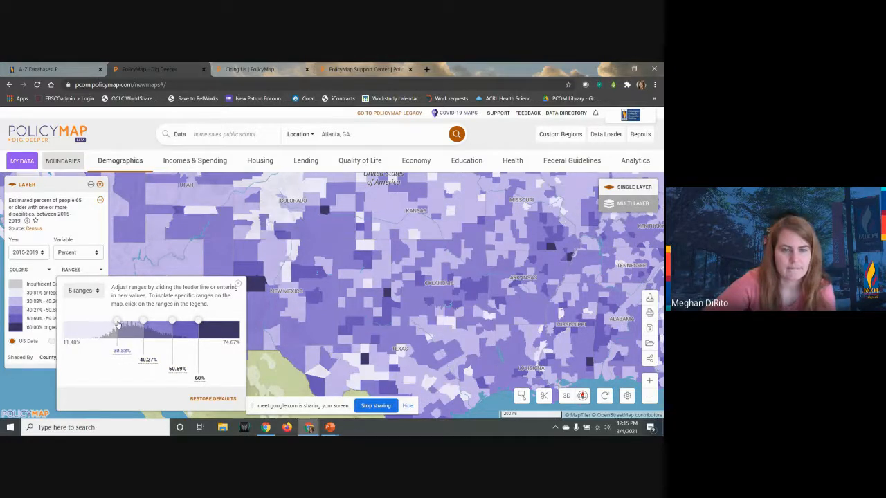
- Examine the disability shading across the whole United States and open the details for Cibola County, New Mexico
left_click(649, 398)
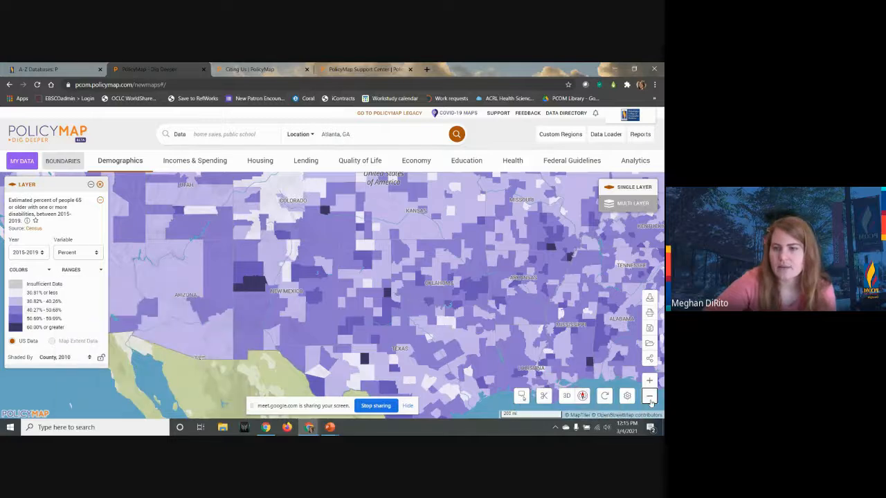
left_click(649, 397)
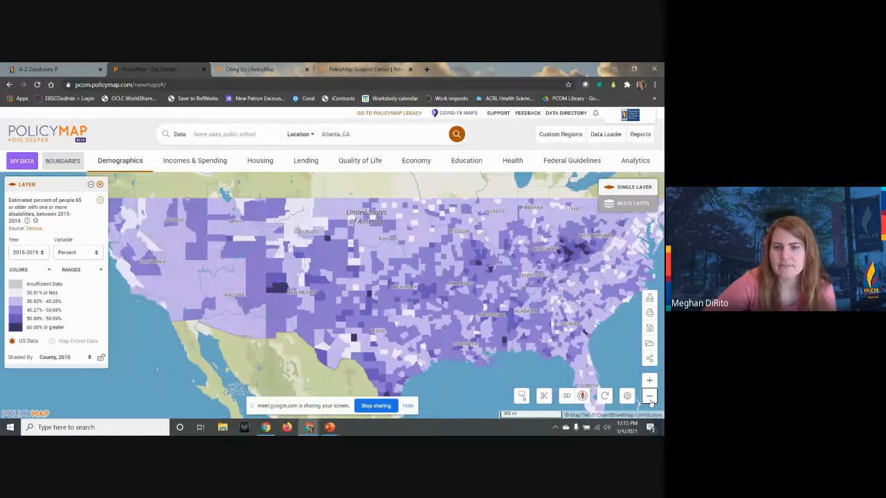
left_click_drag(447, 256, 469, 277)
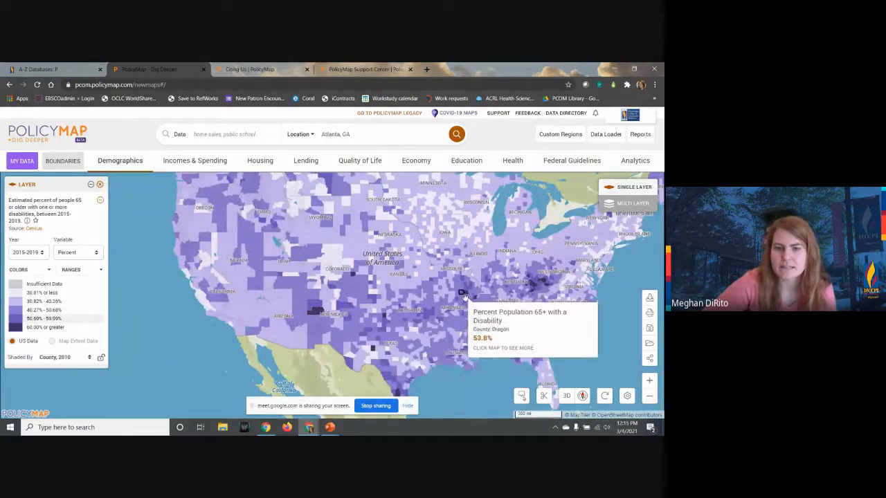
left_click(649, 381)
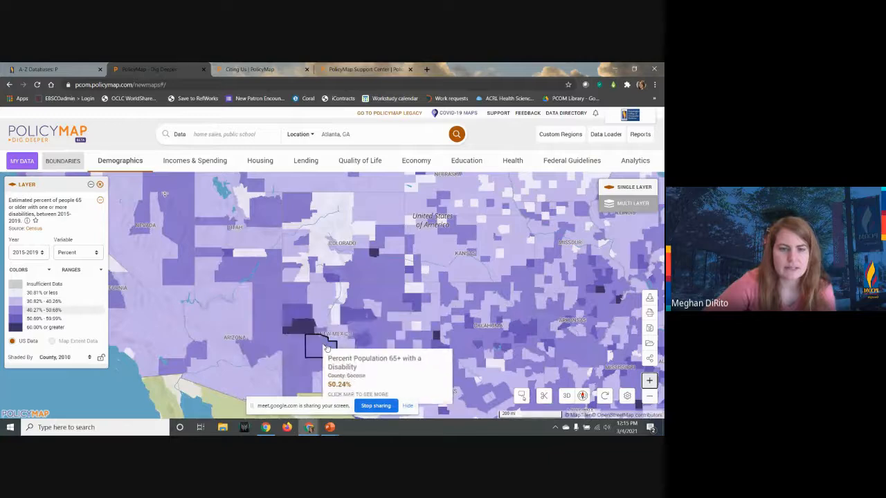
left_click(309, 334)
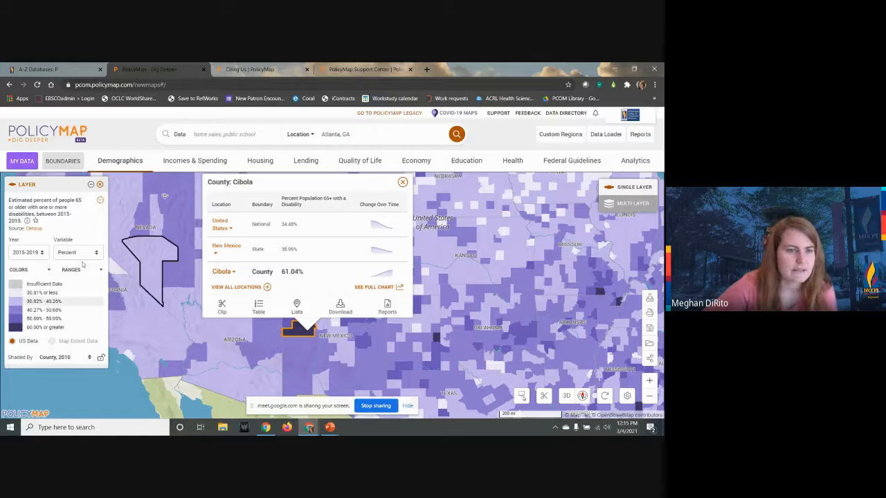
- Set the disability layer's year to 2010-2014 and check its range settings
left_click(40, 255)
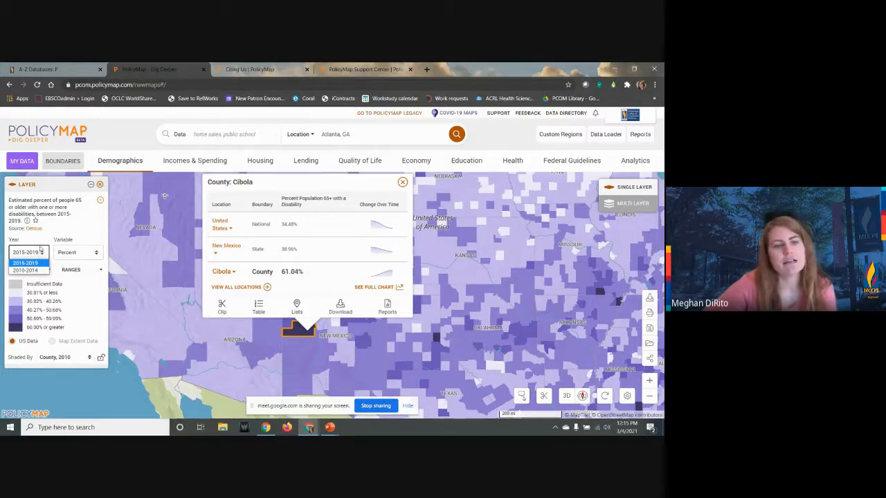
left_click(46, 238)
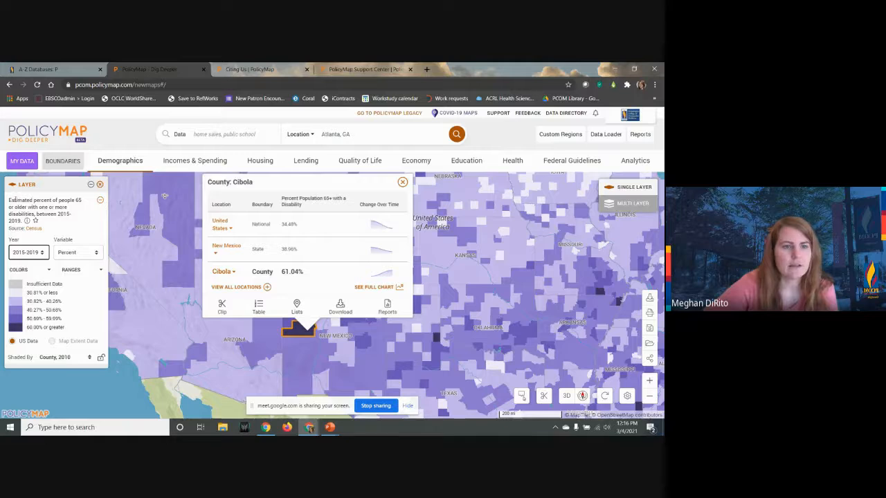
left_click_drag(12, 200, 60, 230)
left_click(58, 232)
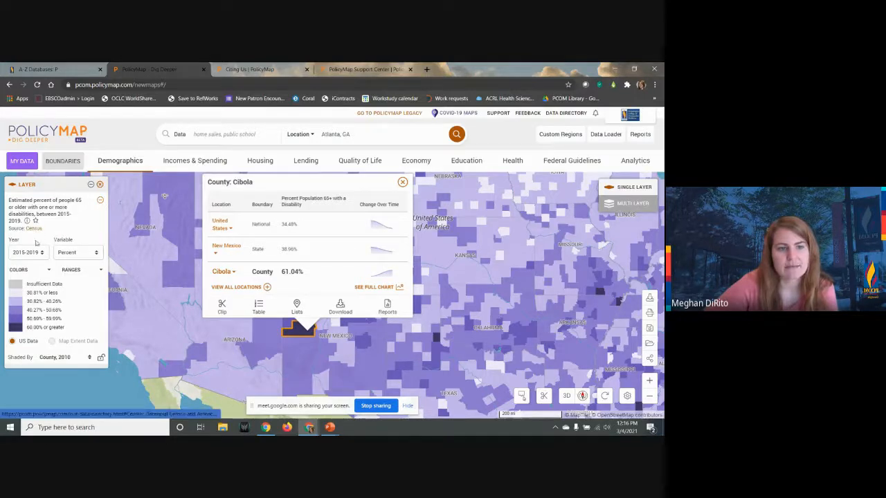
left_click(36, 253)
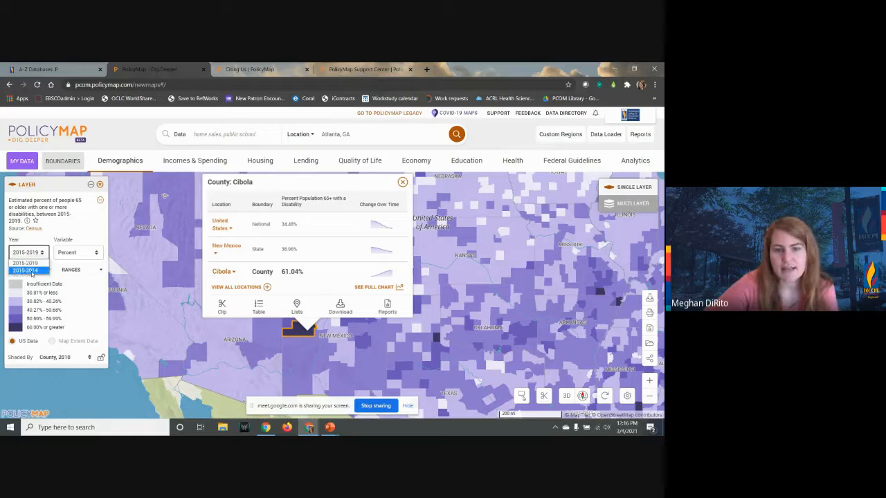
left_click(27, 271)
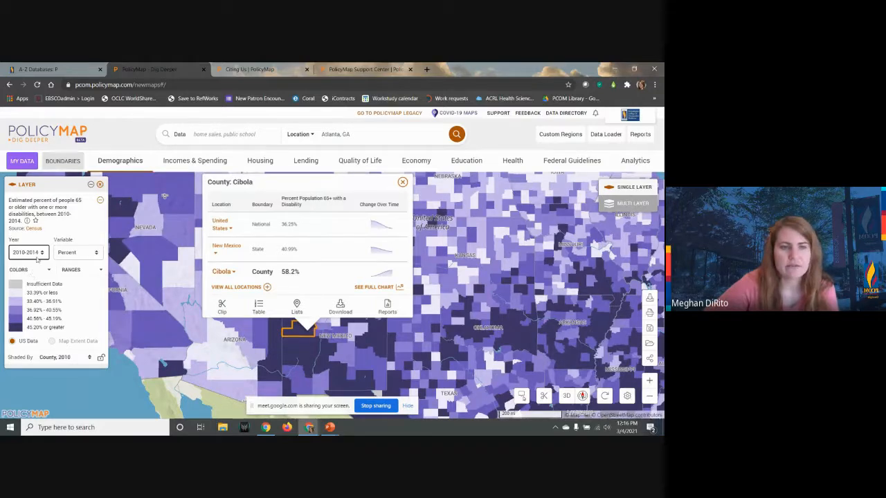
left_click(72, 270)
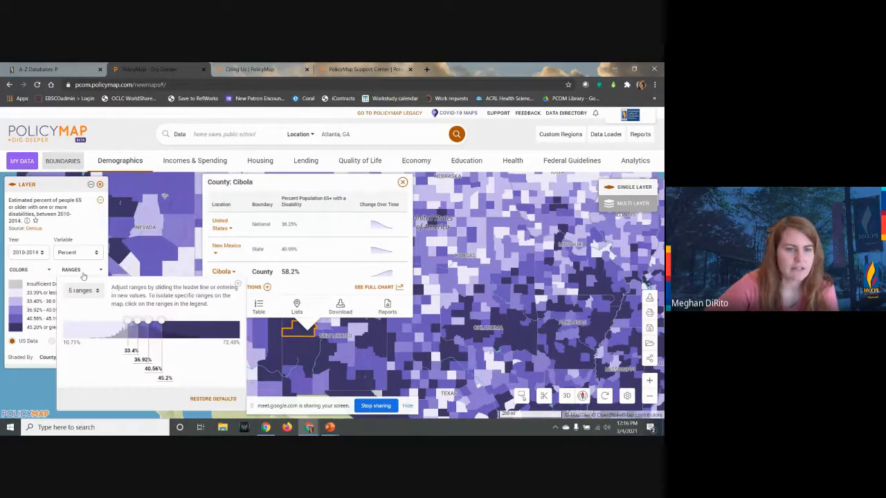
left_click(90, 236)
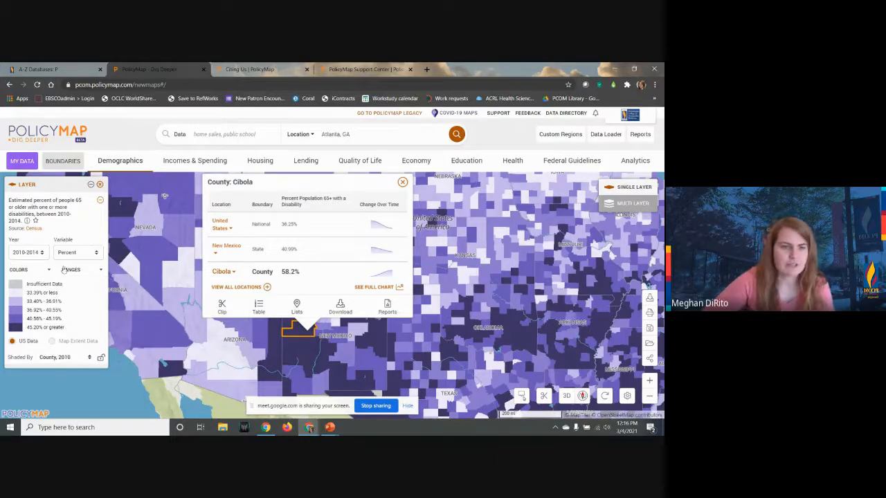
- Set the disability layer's year to 2015-2019, close the Cibola County details and examine the shading across the southern United States
left_click(28, 252)
left_click(36, 264)
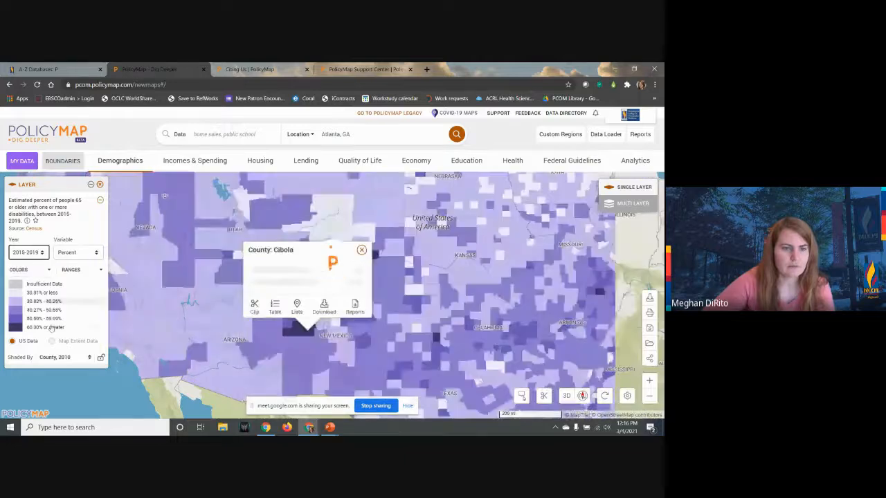
left_click(650, 380)
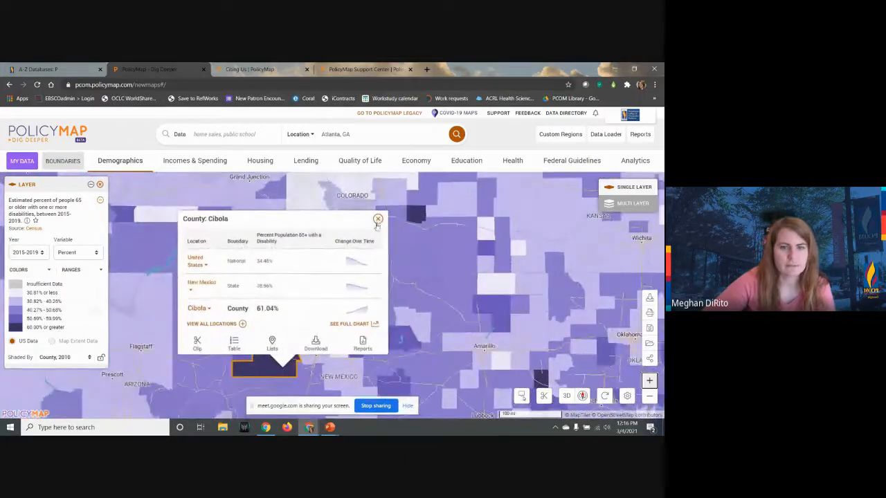
left_click(377, 219)
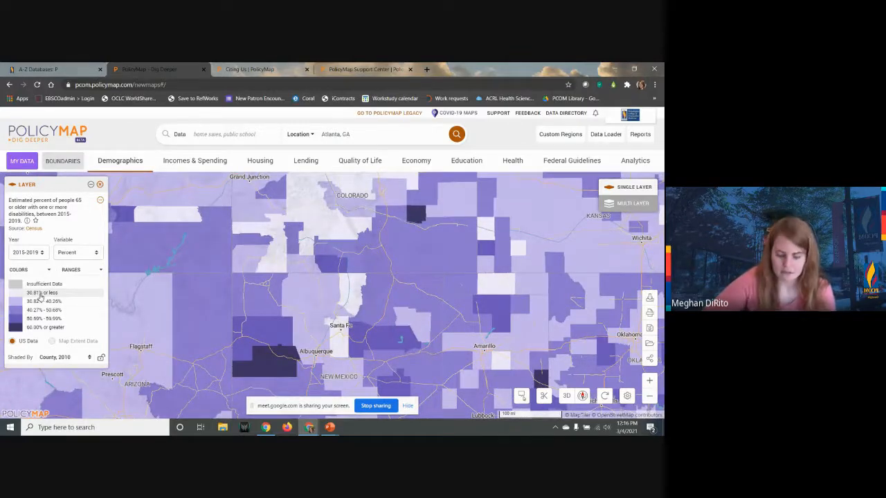
left_click(649, 396)
left_click(650, 397)
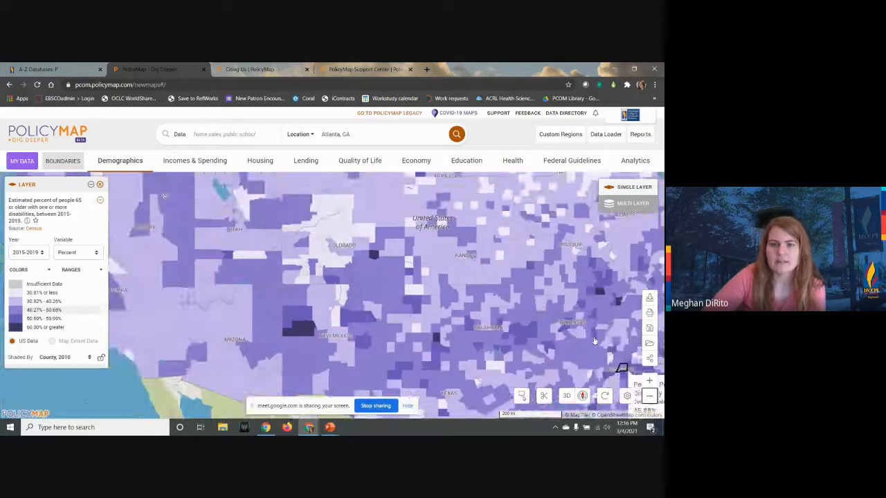
left_click_drag(606, 325, 393, 293)
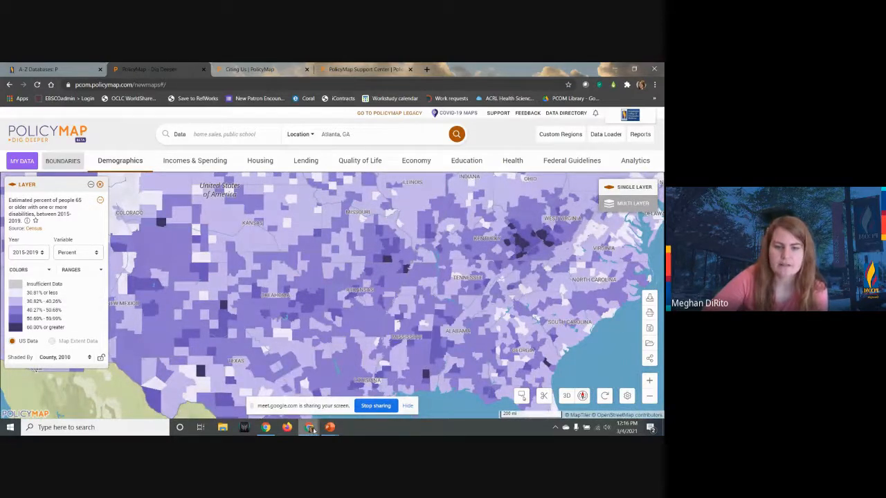
- Check the participants in the Google Meet call, and return to the PolicyMap window
mouse_move(311, 429)
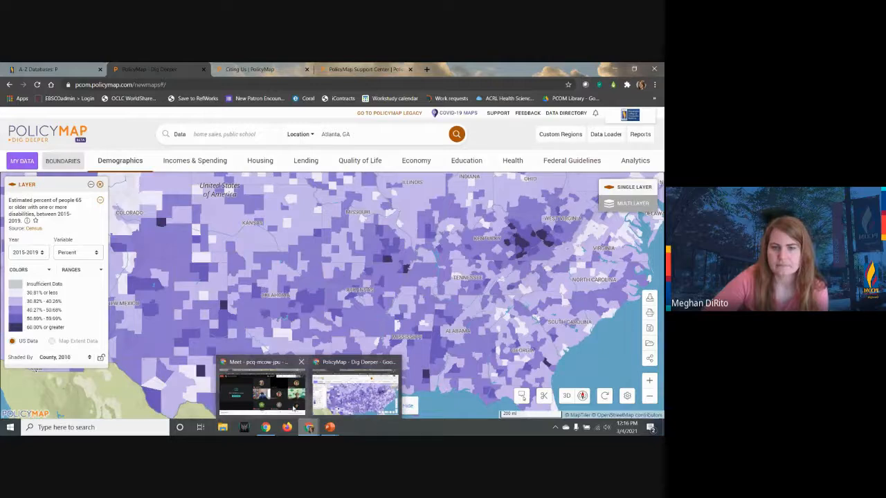
left_click(294, 408)
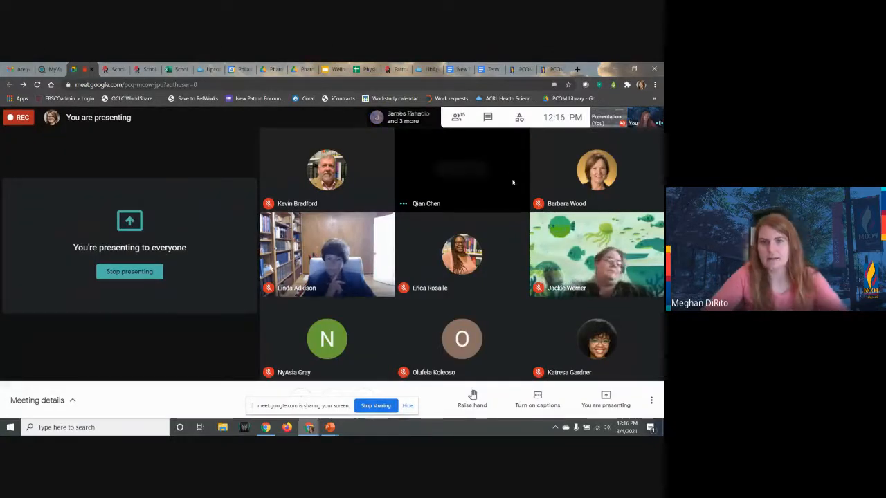
key("alt+Tab")
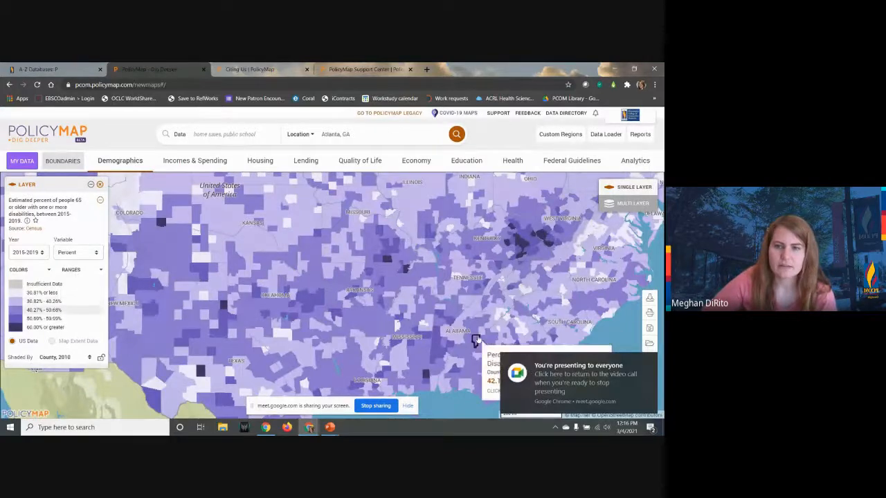
- Export the disability map of the southeastern United States as a landscape PDF named PolicyMap Map, with small text, legend and title
left_click_drag(490, 323, 437, 277)
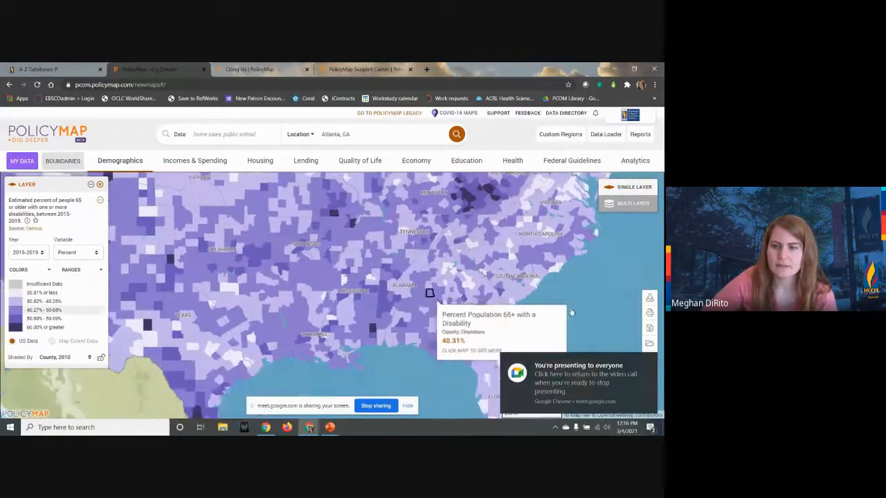
left_click(647, 360)
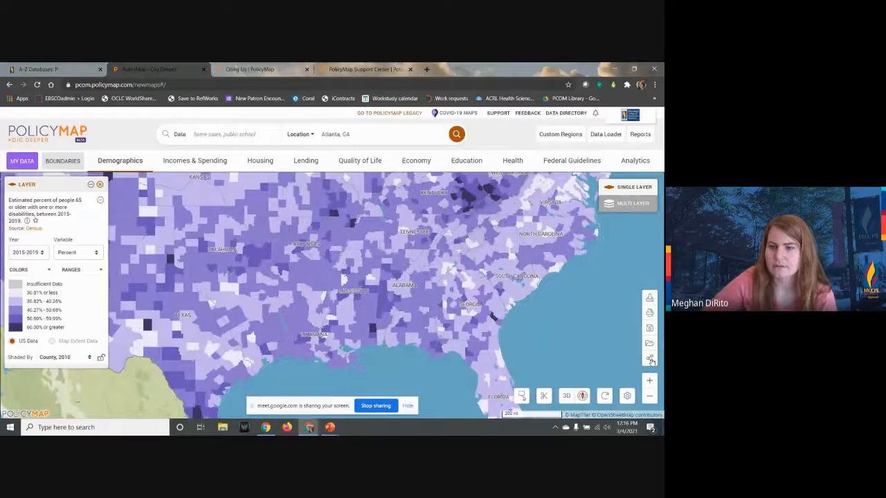
left_click(649, 315)
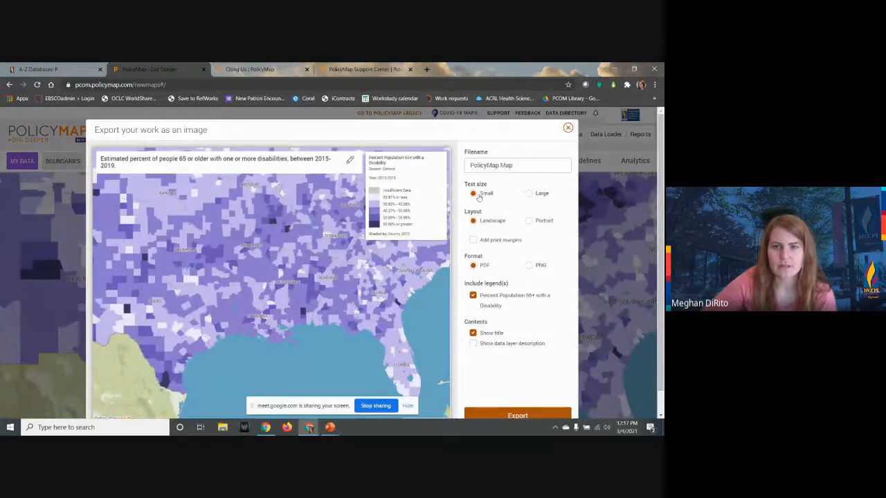
left_click(494, 165)
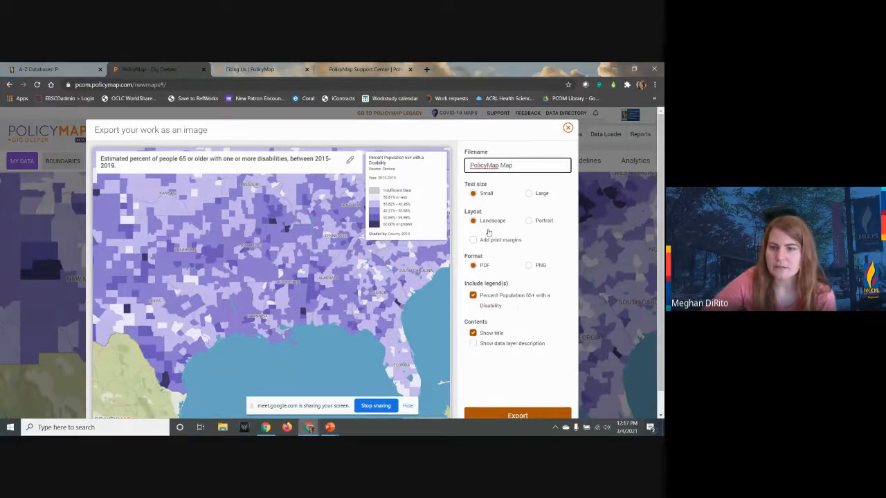
left_click(517, 415)
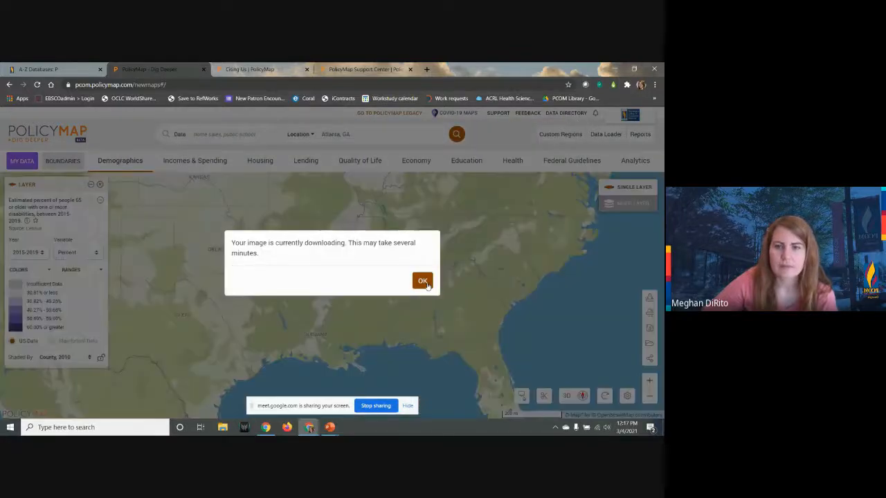
left_click(422, 281)
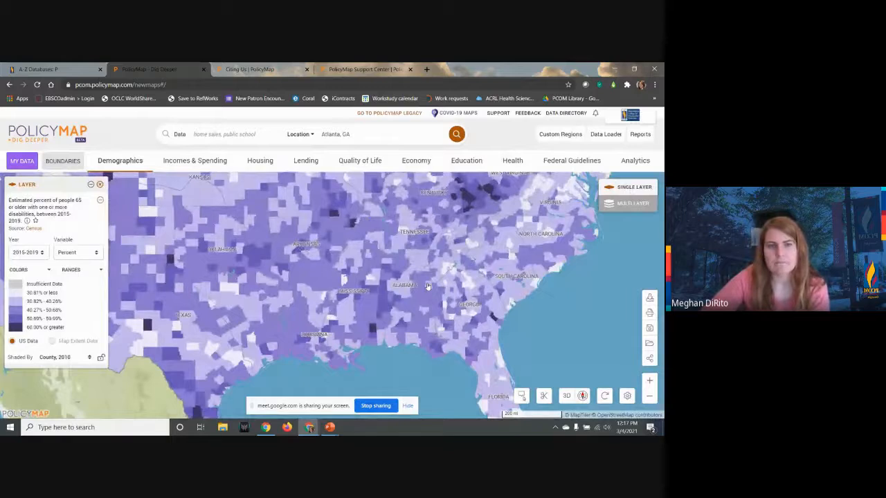
- Read the Citing Us page's guidance on citing PolicyMap and creating a link for a map
left_click(249, 69)
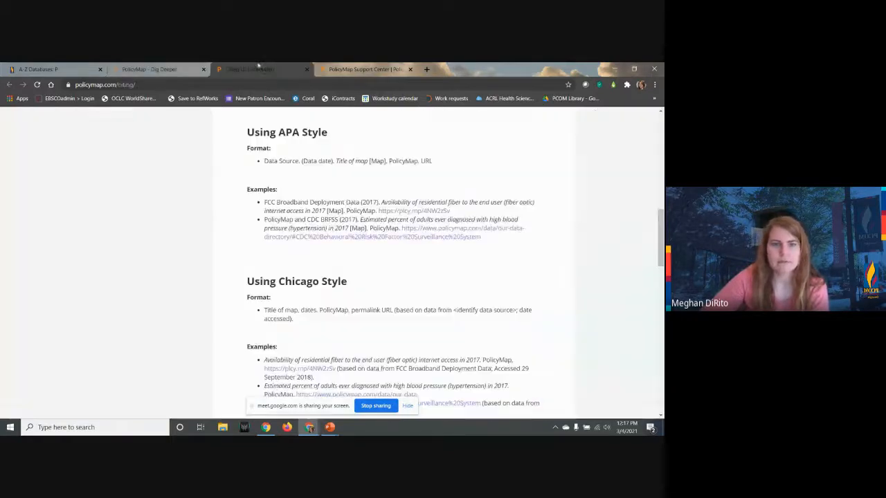
scroll(379, 255, "up", 3)
scroll(379, 255, "up", 3)
scroll(379, 256, "down", 2)
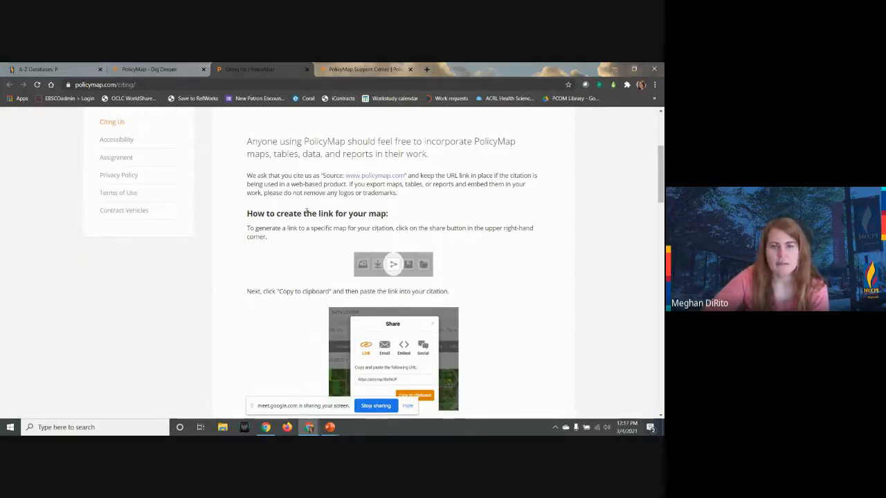
- Review the map's Link, Email, Embed and Social sharing options, and close the Share dialog
left_click(119, 64)
left_click(650, 359)
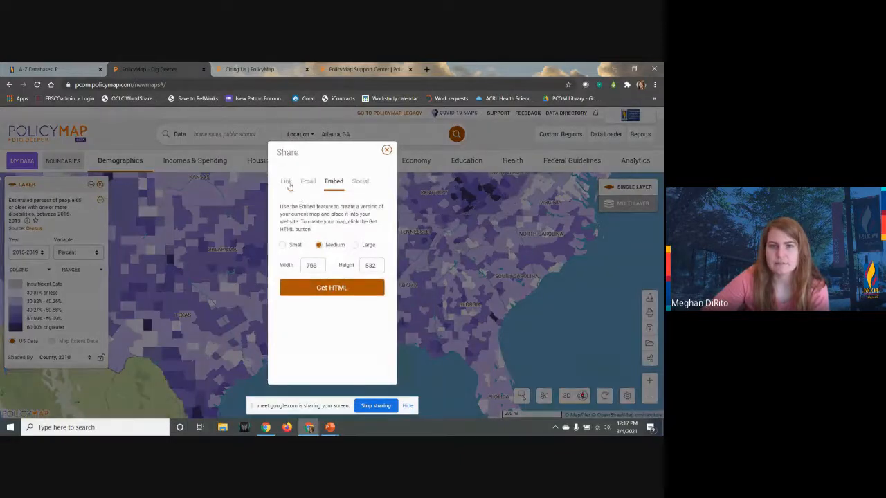
left_click(286, 182)
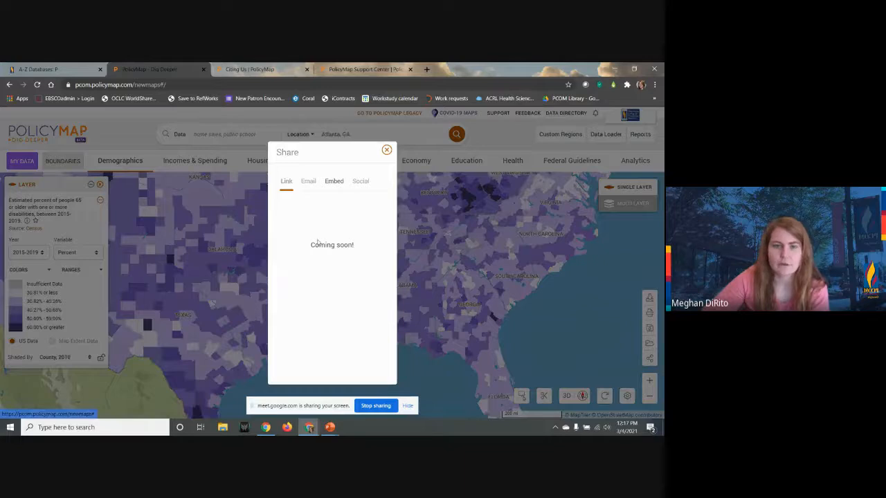
left_click(308, 182)
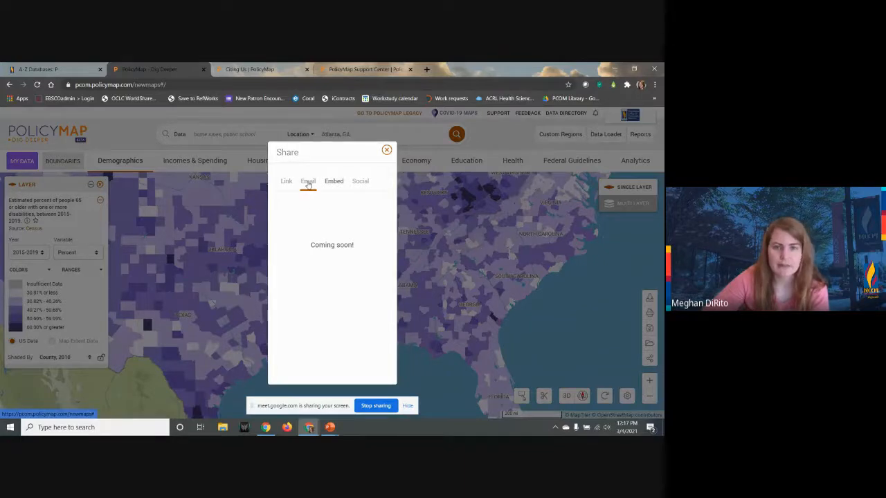
left_click(335, 183)
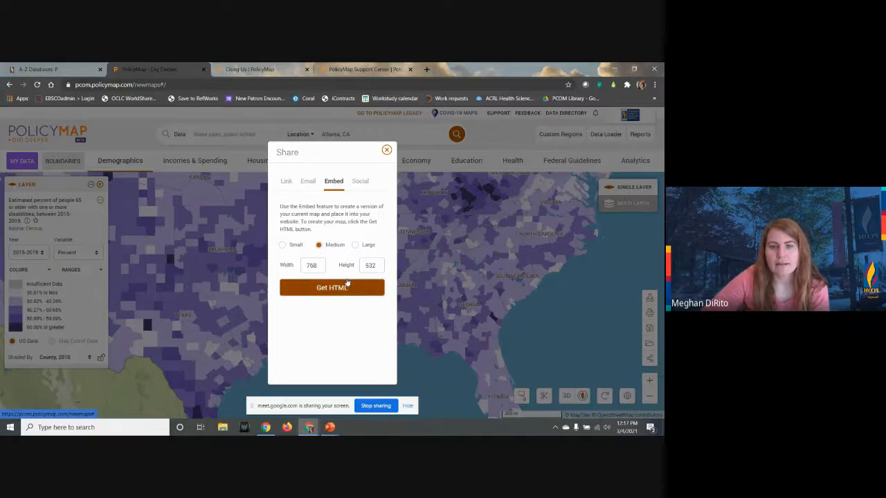
left_click(365, 185)
left_click(331, 184)
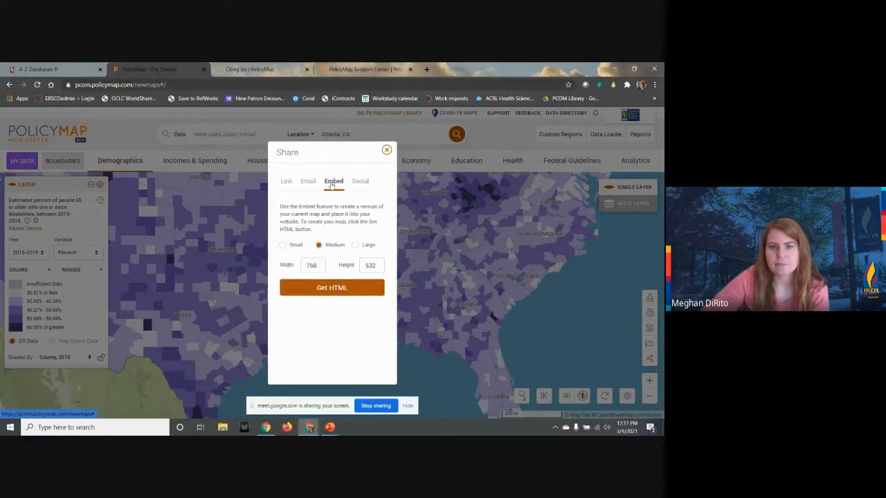
left_click(387, 151)
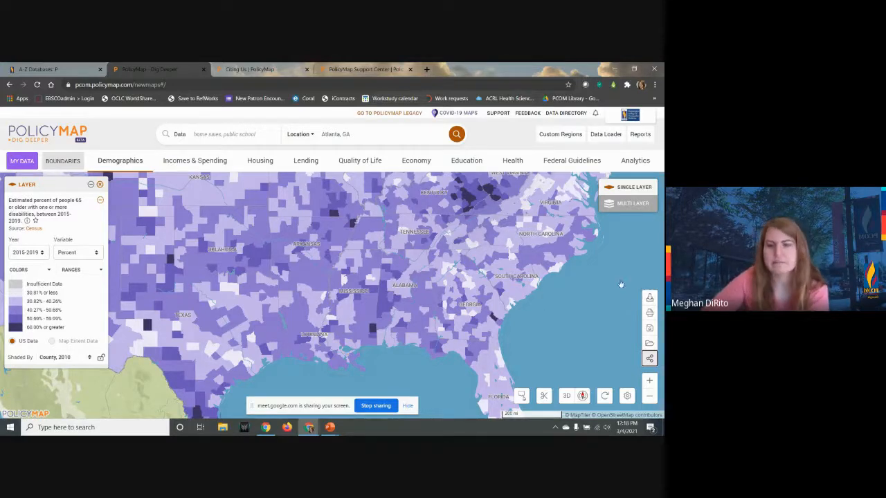
- Browse the Housing, Lending, Quality of Life, Economy and Education data categories, including the Home Sales options
left_click_drag(579, 237, 553, 325)
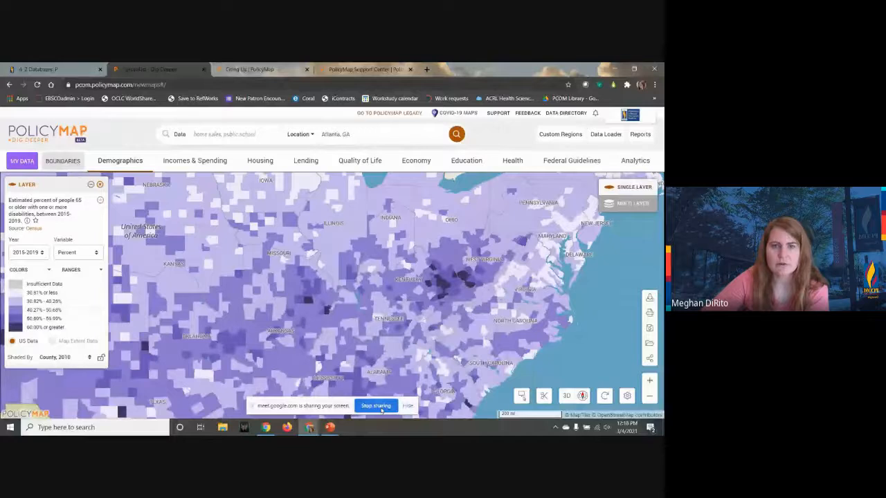
left_click(253, 162)
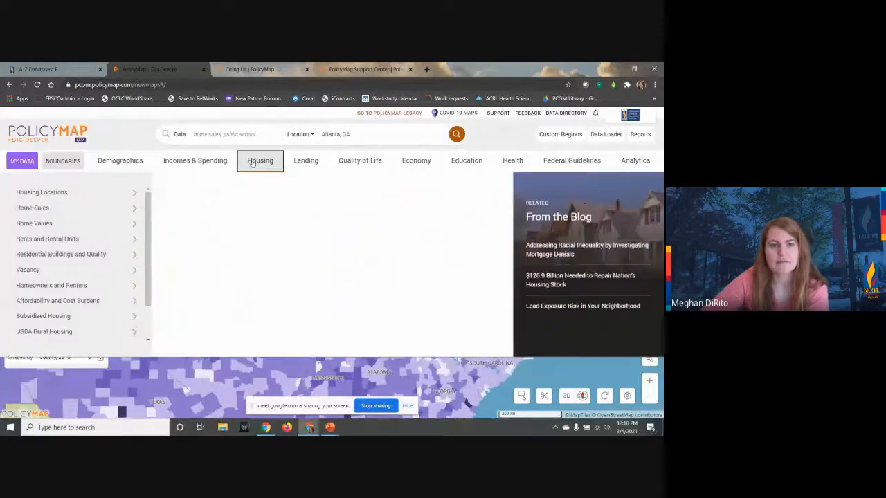
left_click(306, 164)
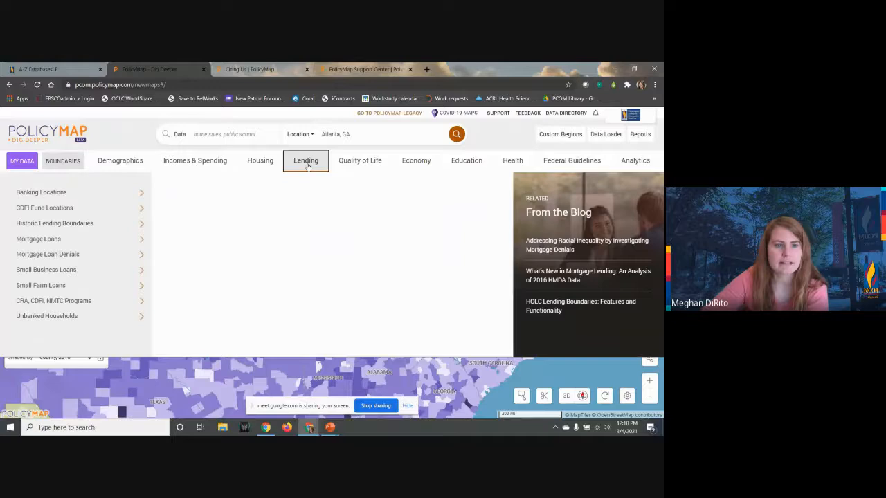
left_click(360, 160)
left_click(408, 161)
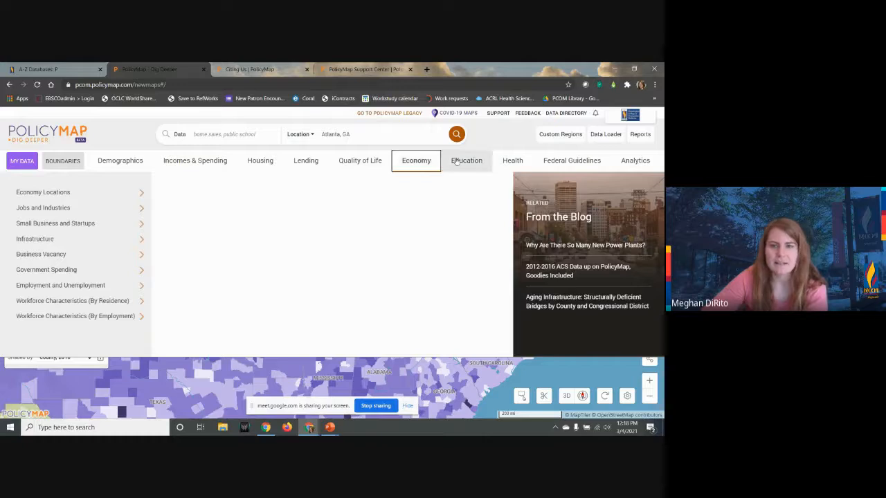
left_click(259, 163)
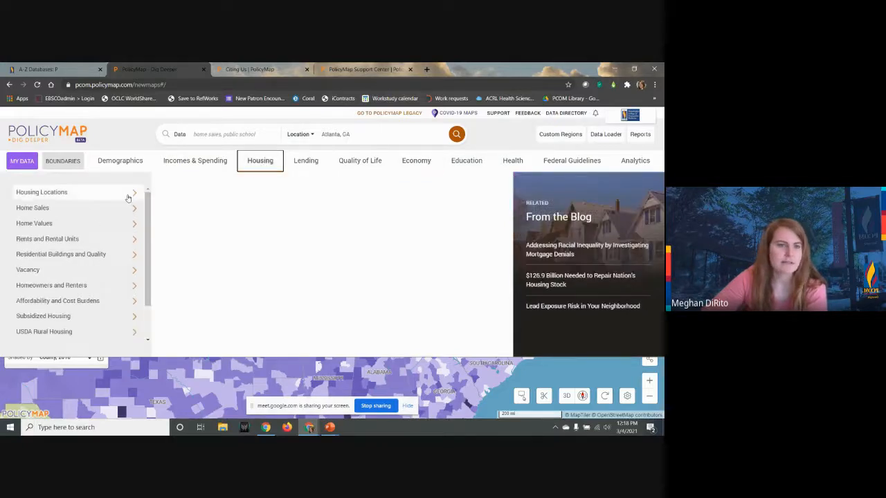
mouse_move(92, 211)
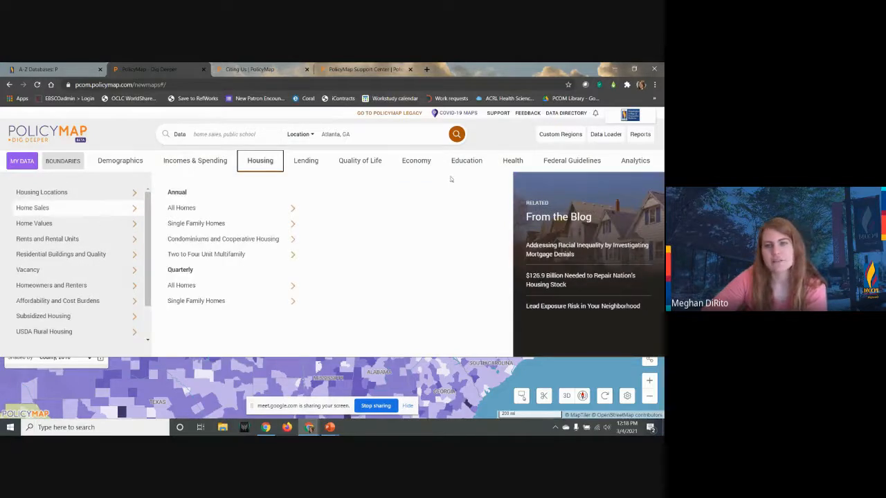
left_click(487, 164)
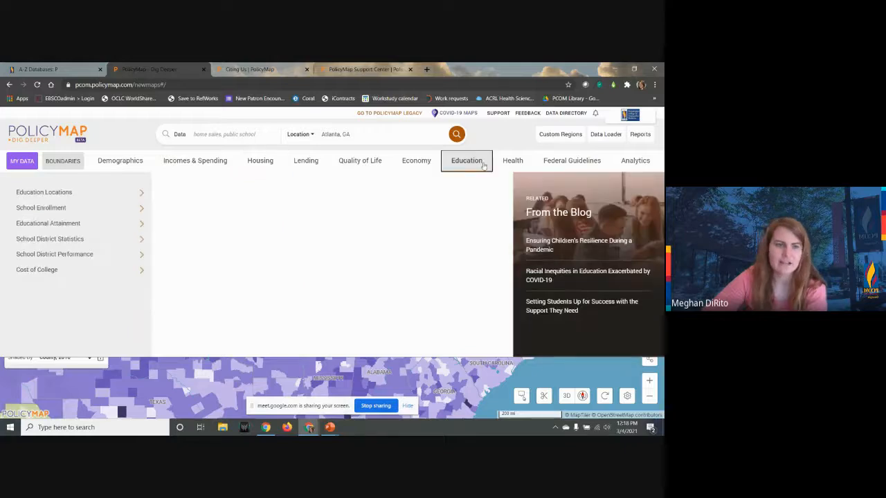
left_click(375, 166)
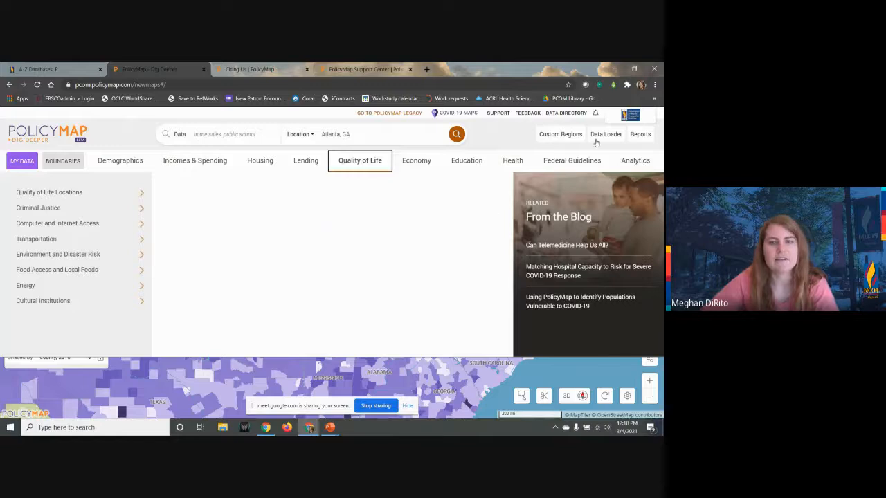
left_click(516, 139)
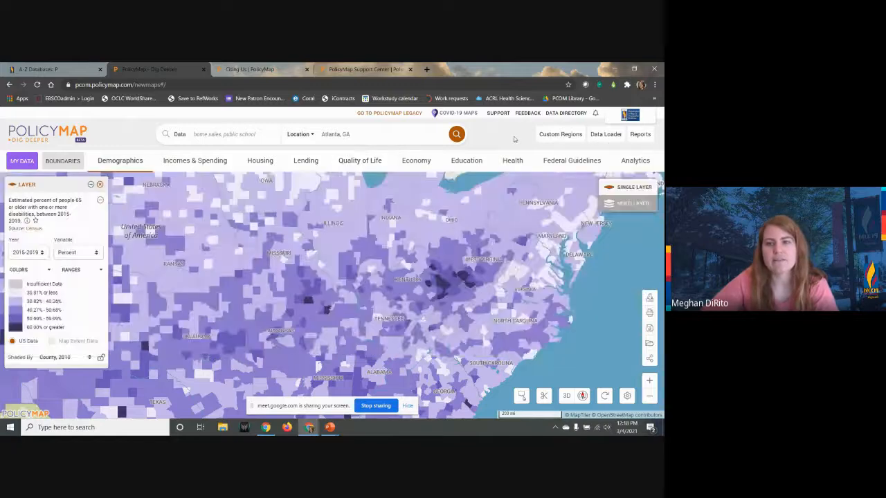
- Switch the senior disability map to multi-layer mode and focus it on the area around Athens, Georgia
left_click(617, 204)
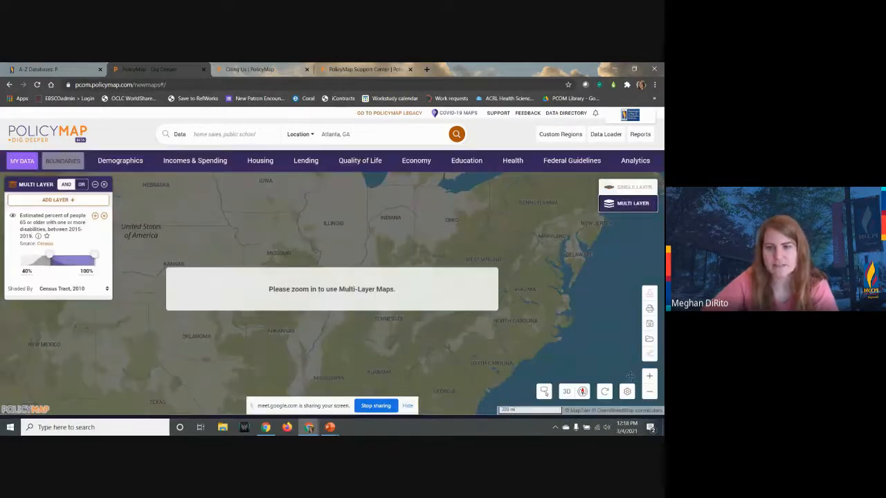
left_click(649, 376)
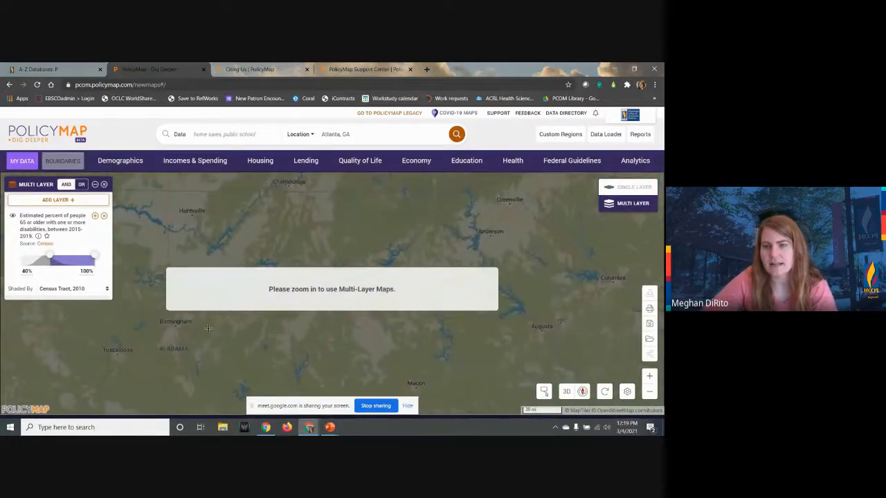
left_click_drag(490, 316, 421, 310)
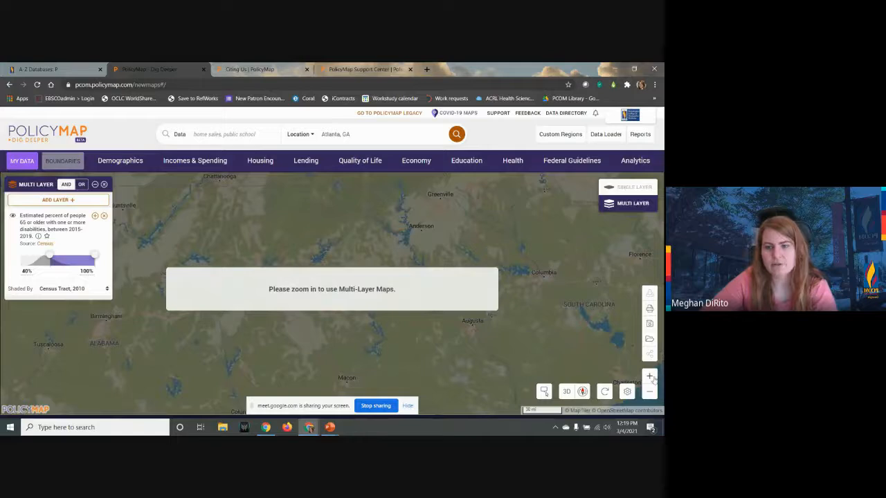
left_click(649, 377)
left_click(649, 376)
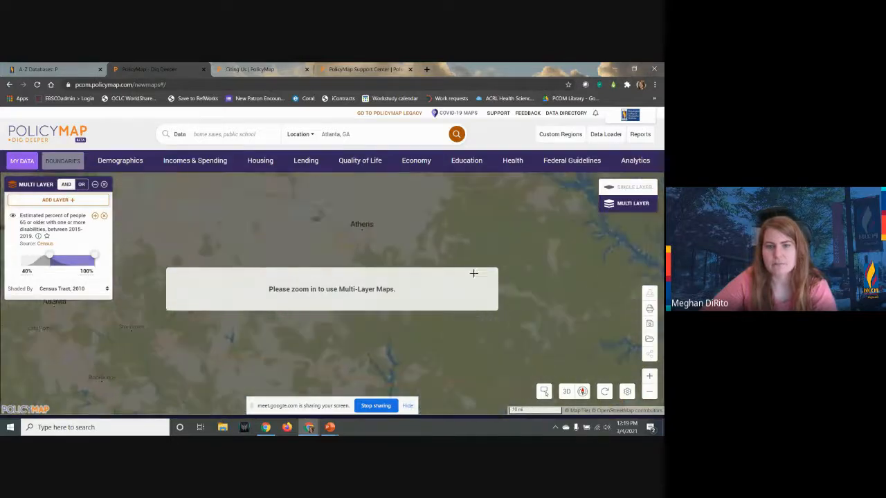
left_click_drag(473, 273, 383, 279)
- Set the map location to the city of Suwanee, GA, and point out its Reports option
left_click(379, 137)
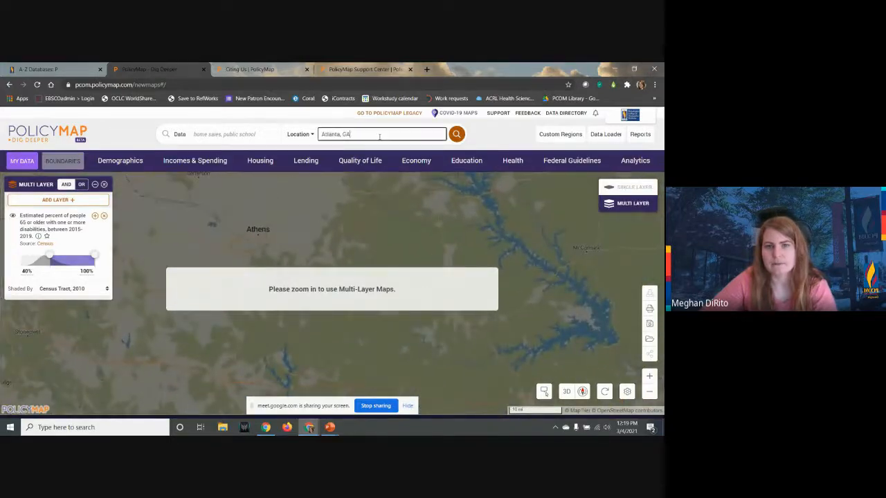
triple_click(380, 136)
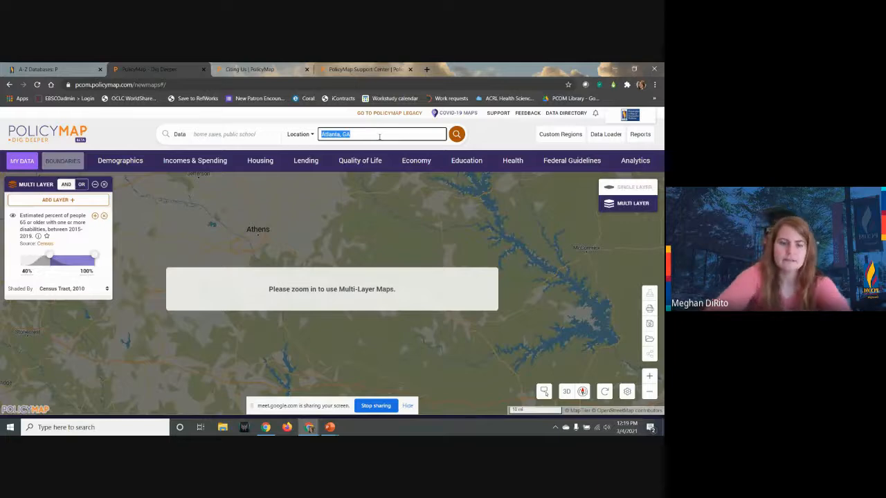
type("suwan")
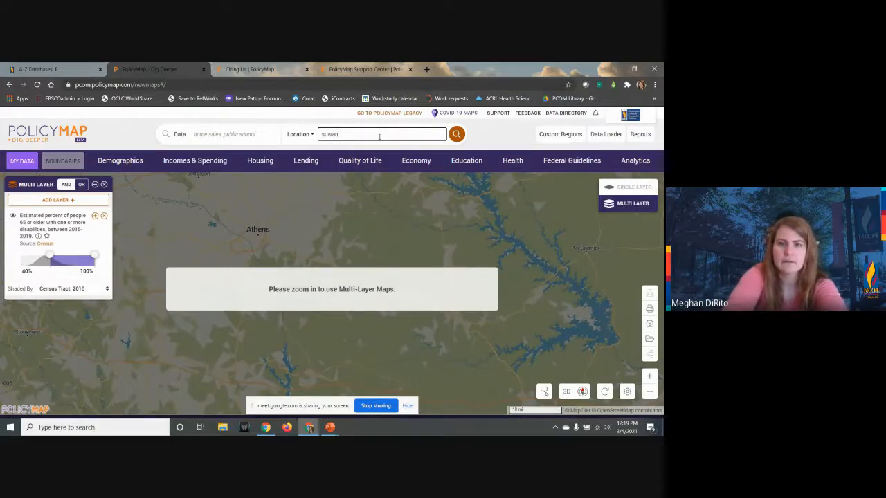
type("ee")
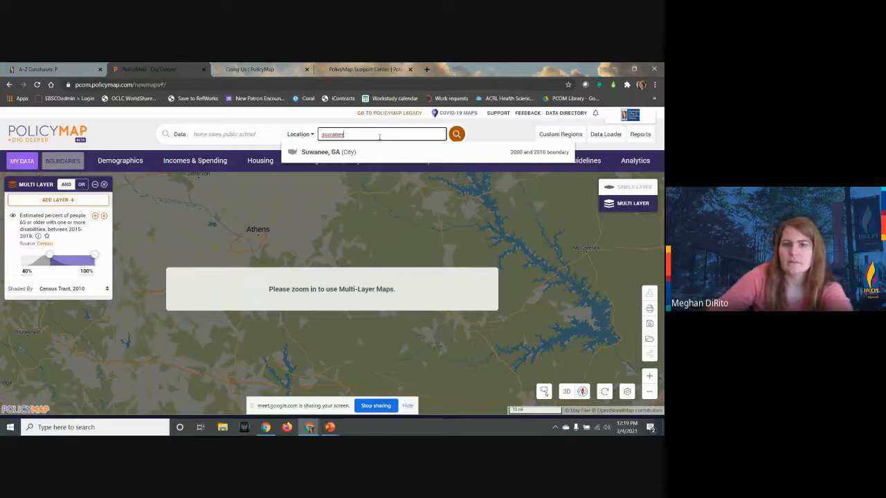
left_click(374, 151)
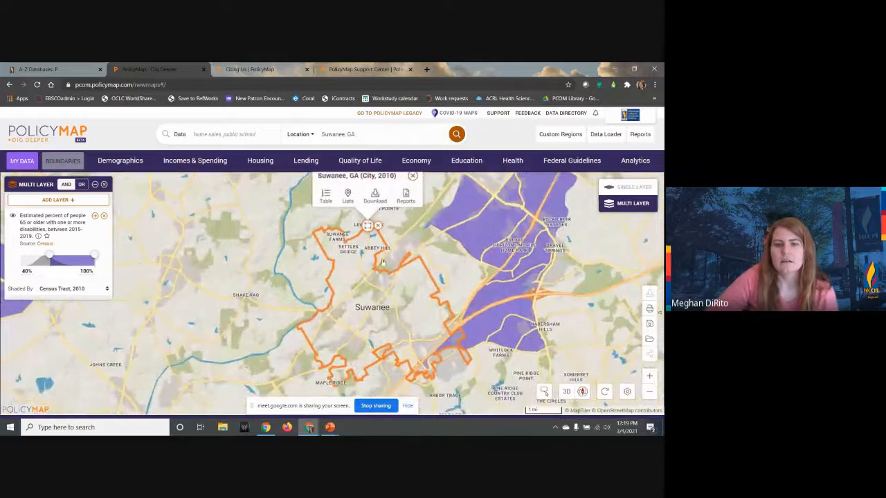
left_click(407, 196)
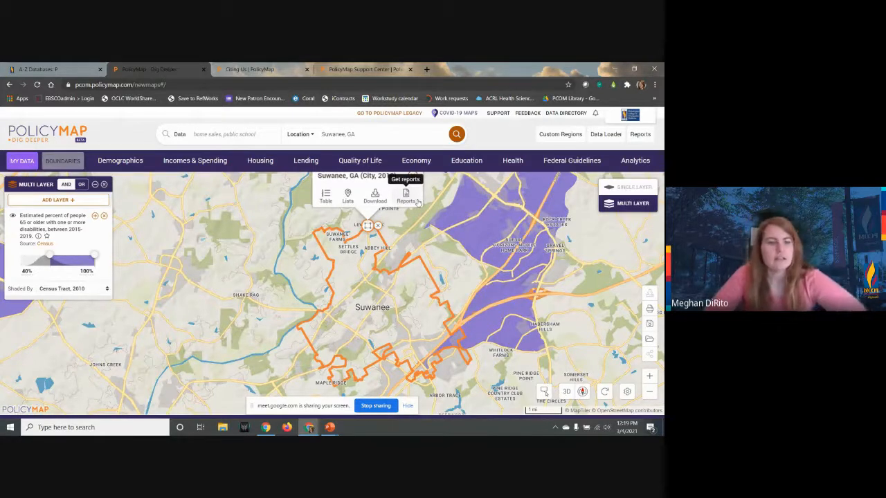
- Switch from the PowerPoint slide on PolicyMap training back to the Suwanee map in Chrome, cancelling the Save As dialog
left_click(389, 406)
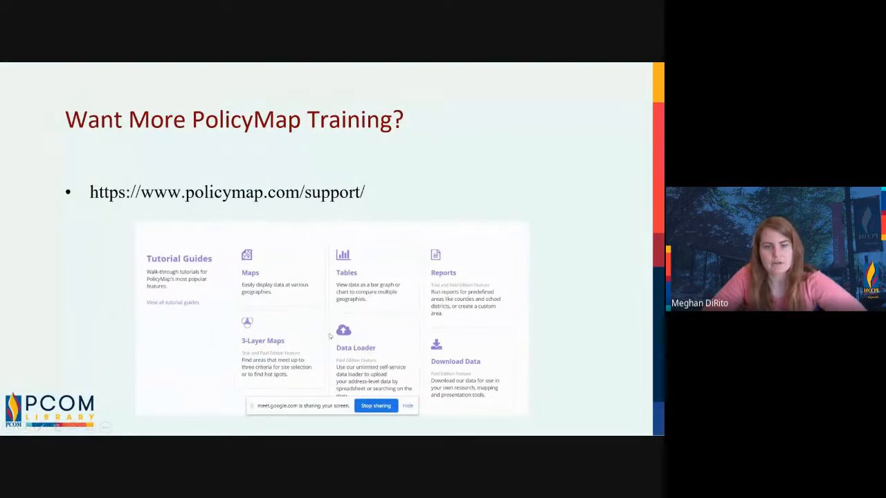
key("alt+Tab")
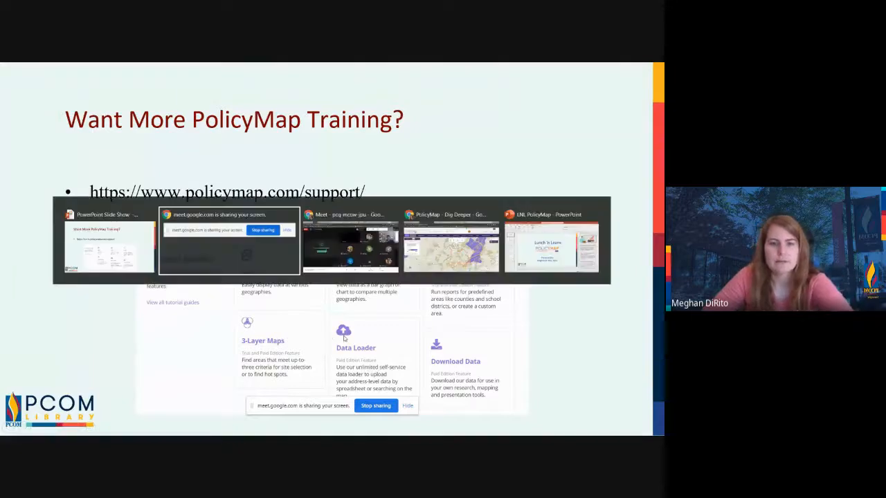
key("alt+Tab")
key("alt+Tab")
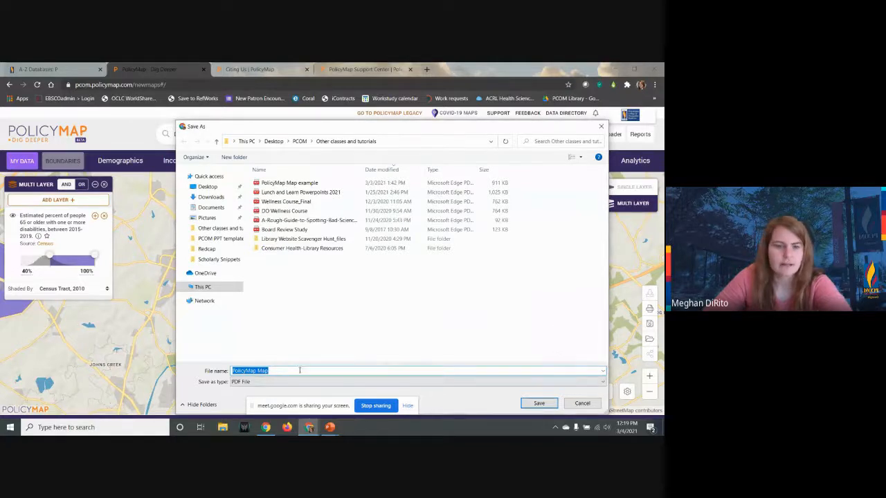
left_click(580, 404)
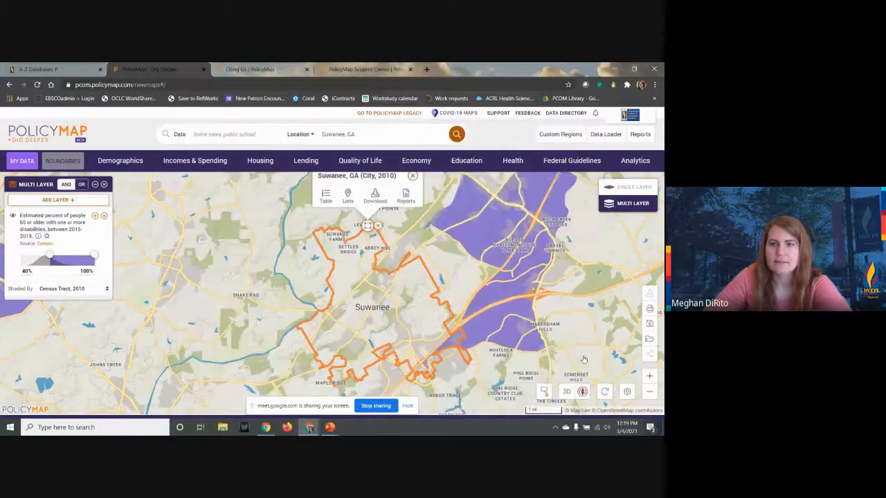
- Open PolicyMap's support site and look over its help topics, including the Video Gallery
left_click(506, 112)
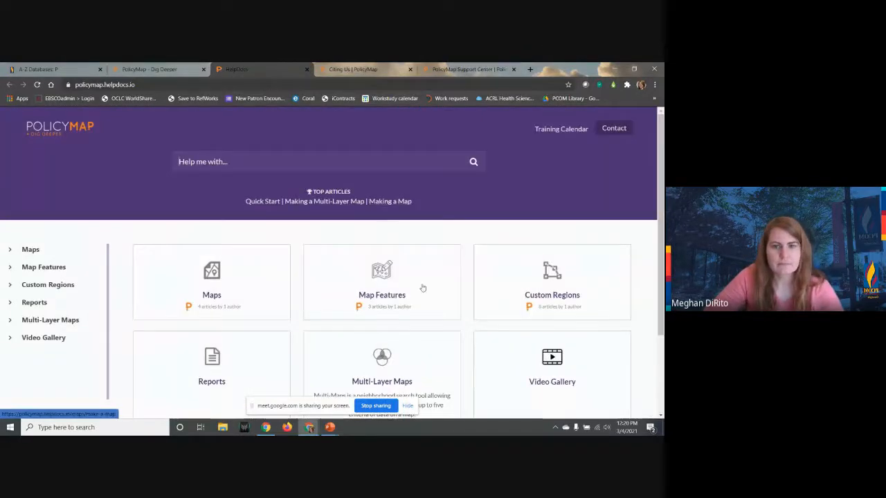
scroll(423, 294, "down", 3)
scroll(433, 333, "up", 1)
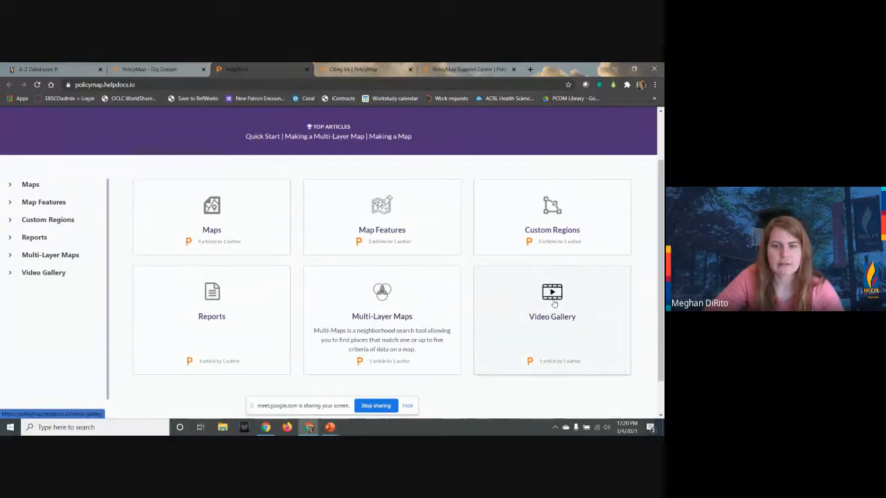
scroll(553, 303, "up", 2)
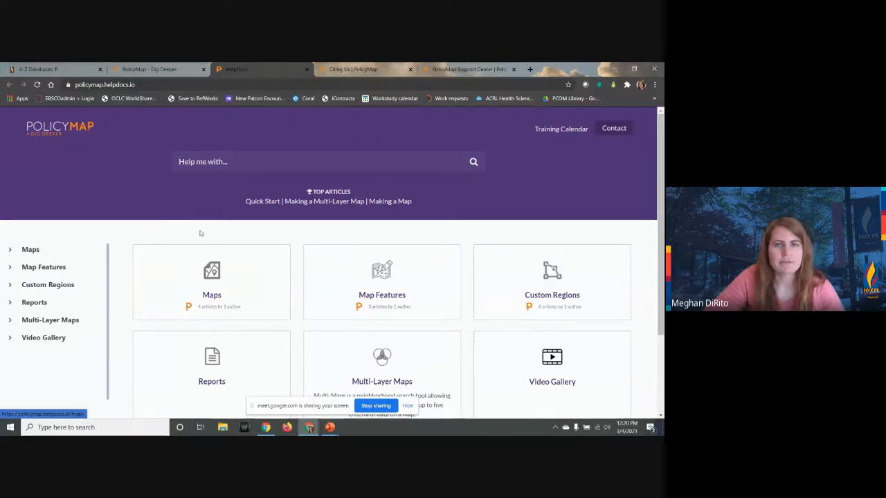
- Revisit the Citing Us page and switch to the PowerPoint slide show's Citing PolicyMap slide
left_click(354, 70)
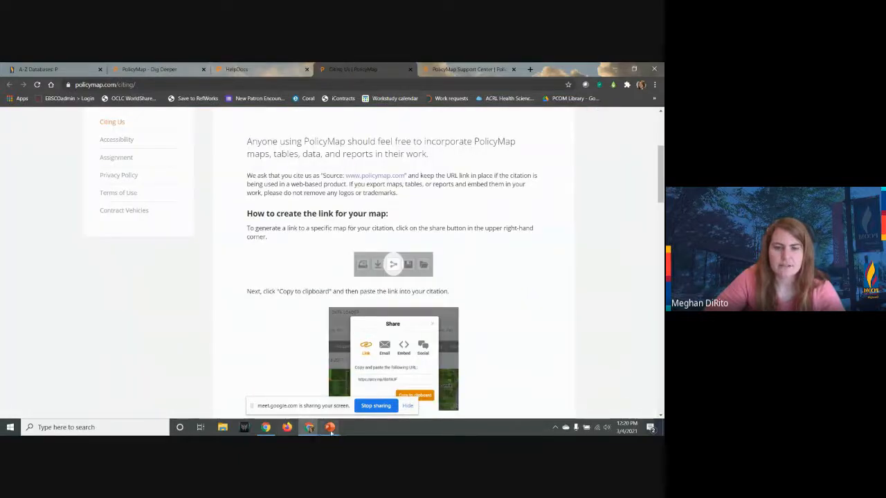
mouse_move(330, 427)
left_click(373, 401)
left_click(107, 348)
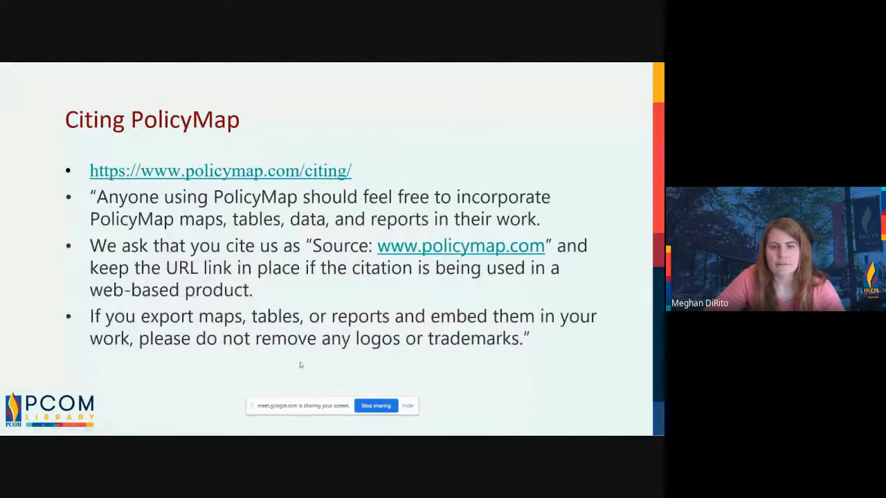
- Advance the slide show to Feedback and What's Next, and stop sharing the screen in Google Meet
left_click(299, 362)
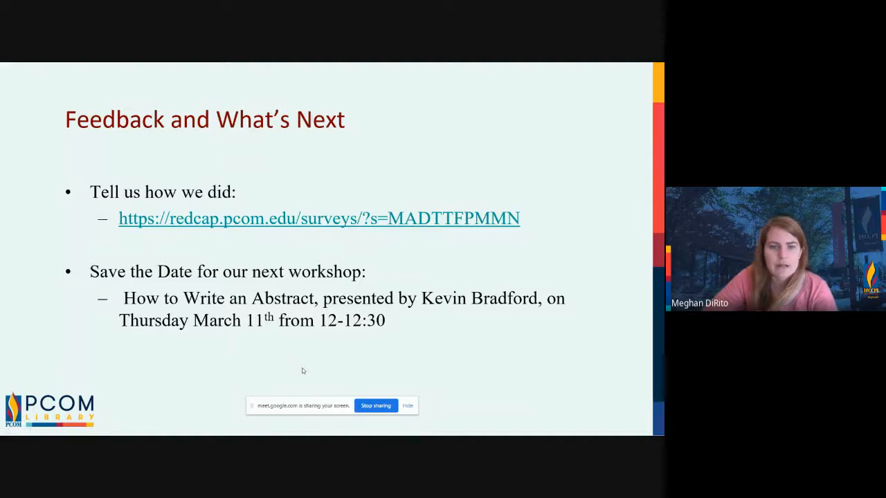
left_click(376, 407)
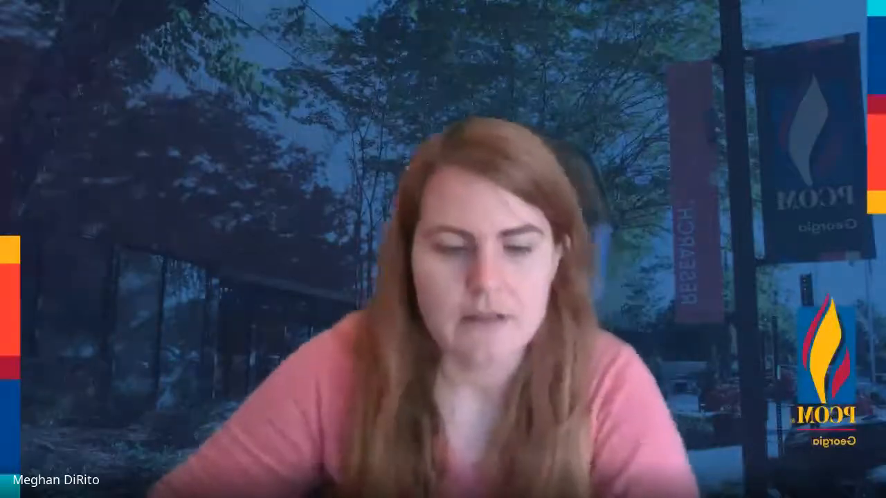